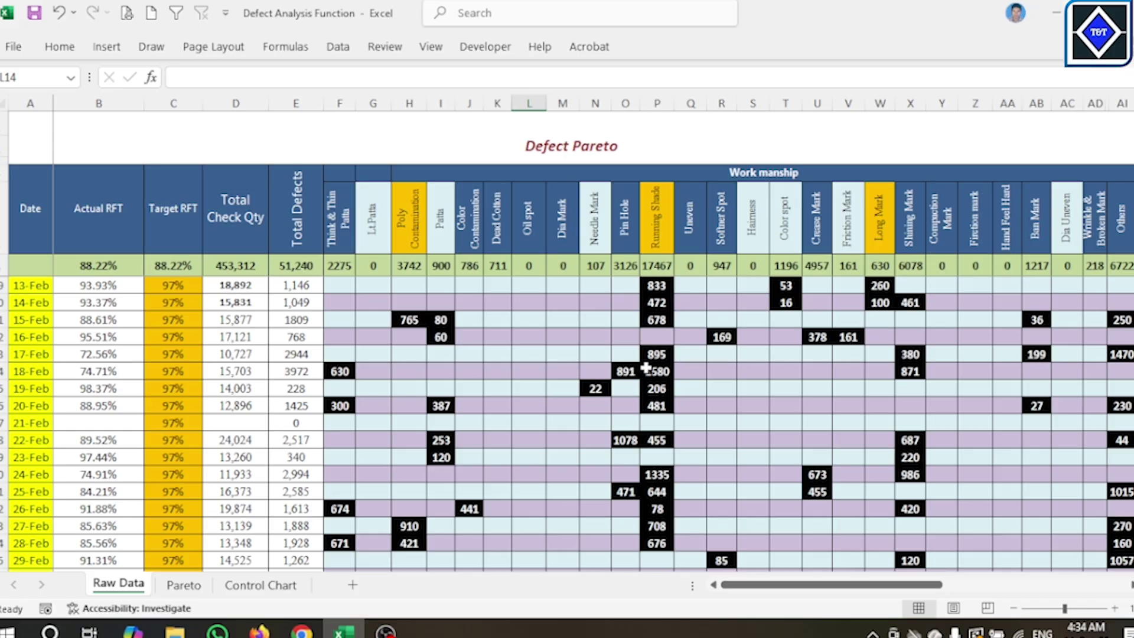
- Examine the summary row formulas on the Raw Data sheet, from Target RFT across the defect columns to Pin Hole
left_click(253, 352)
scroll(257, 353, "up", 4)
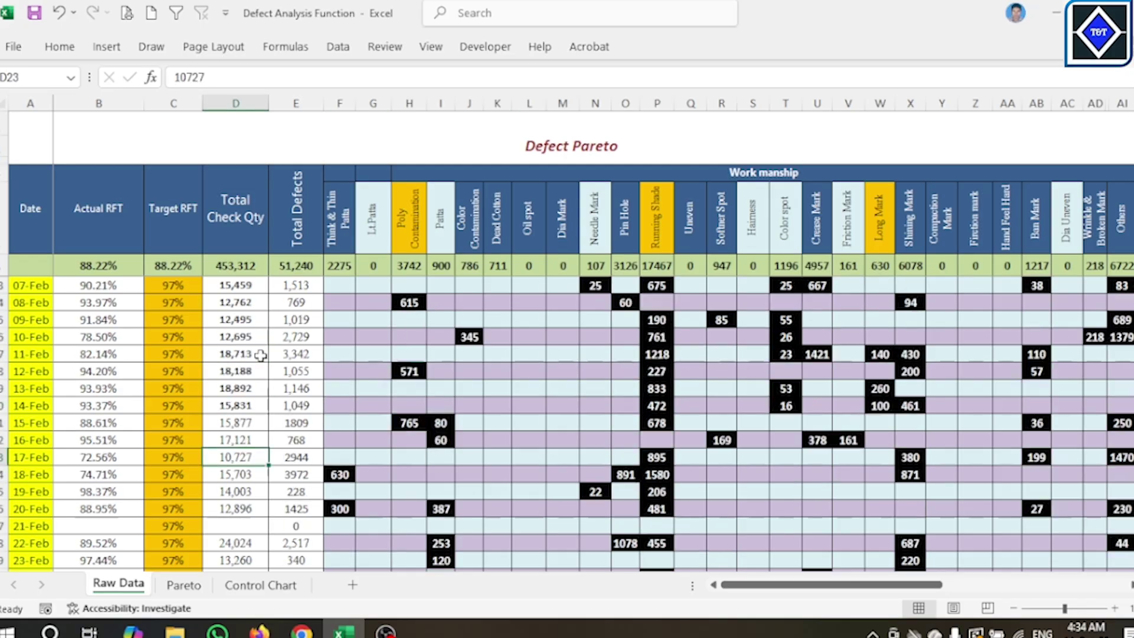
left_click(102, 267)
left_click(166, 266)
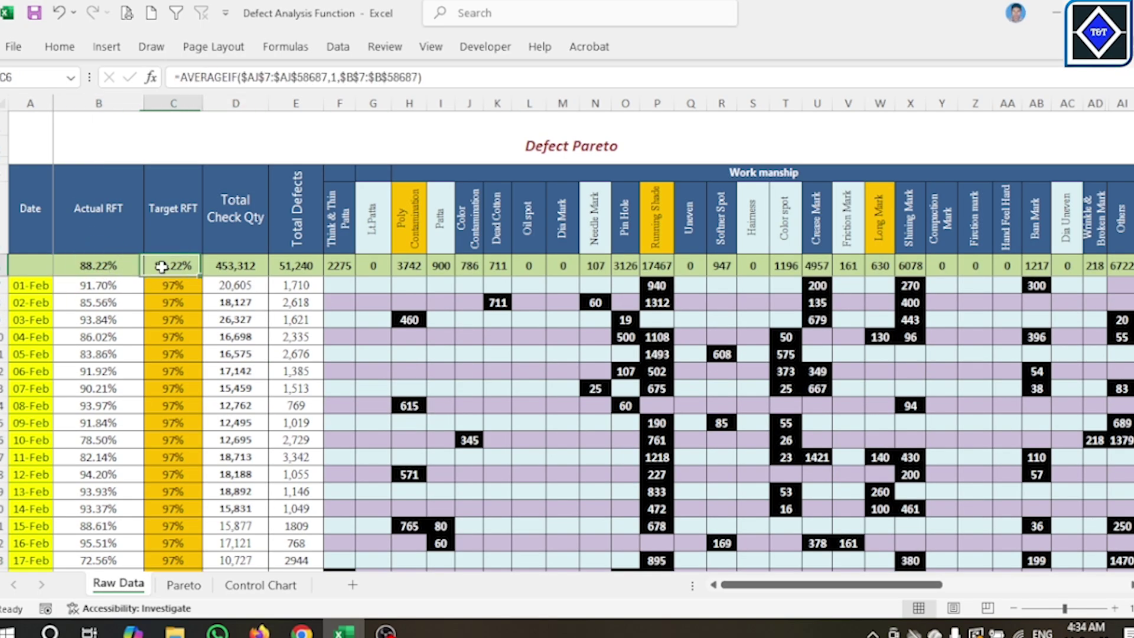
left_click(234, 267)
left_click(302, 269)
left_click(373, 267)
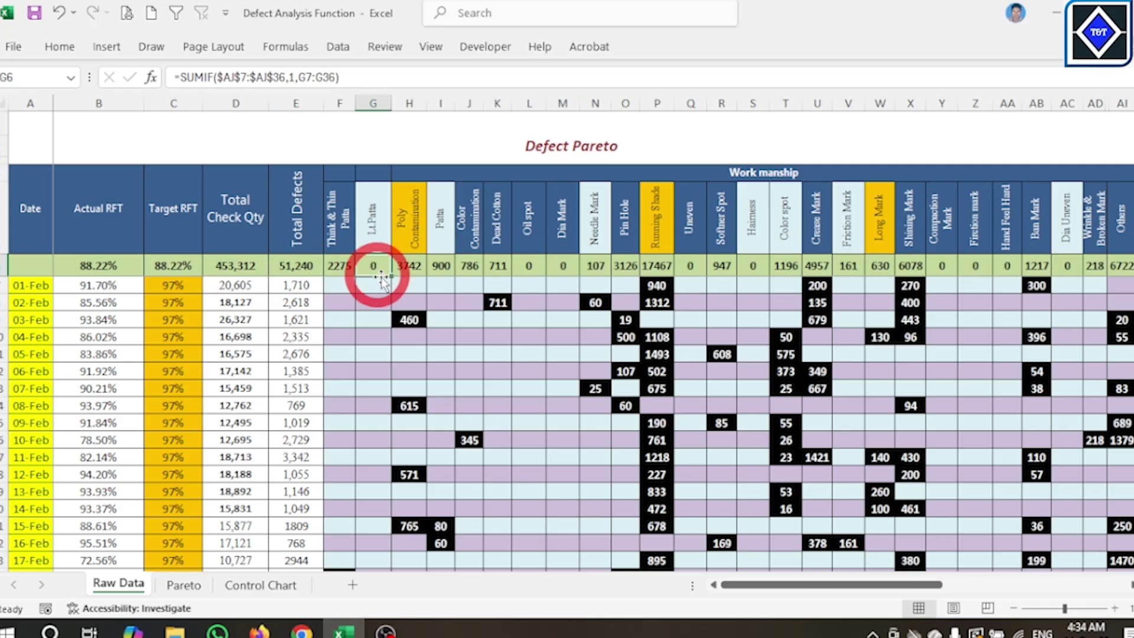
left_click(418, 272)
left_click(444, 268)
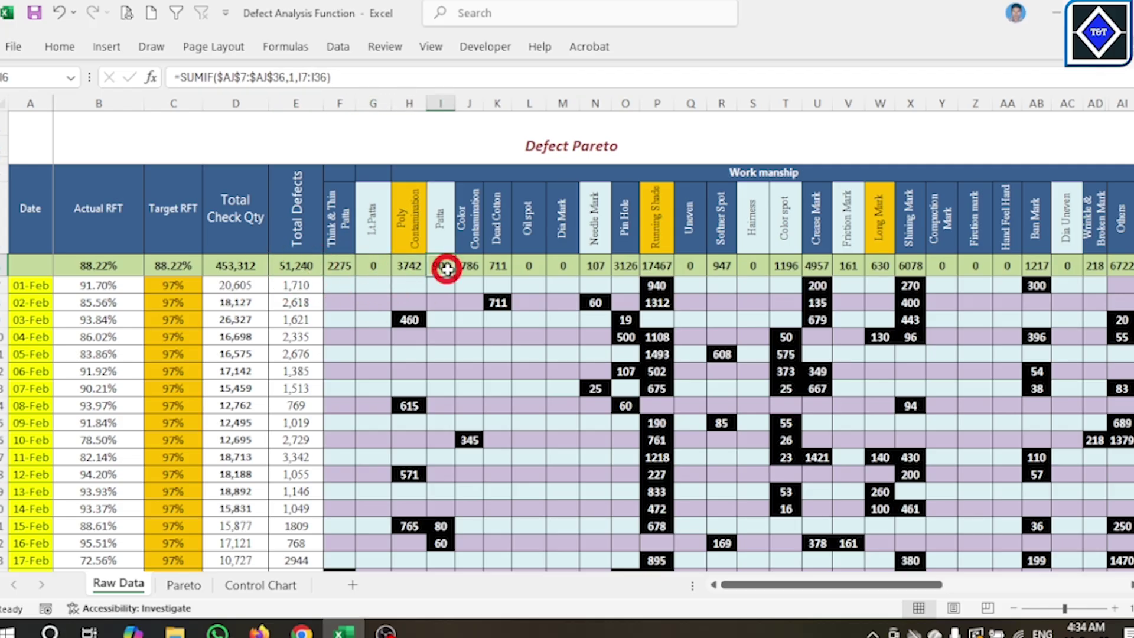
left_click(469, 267)
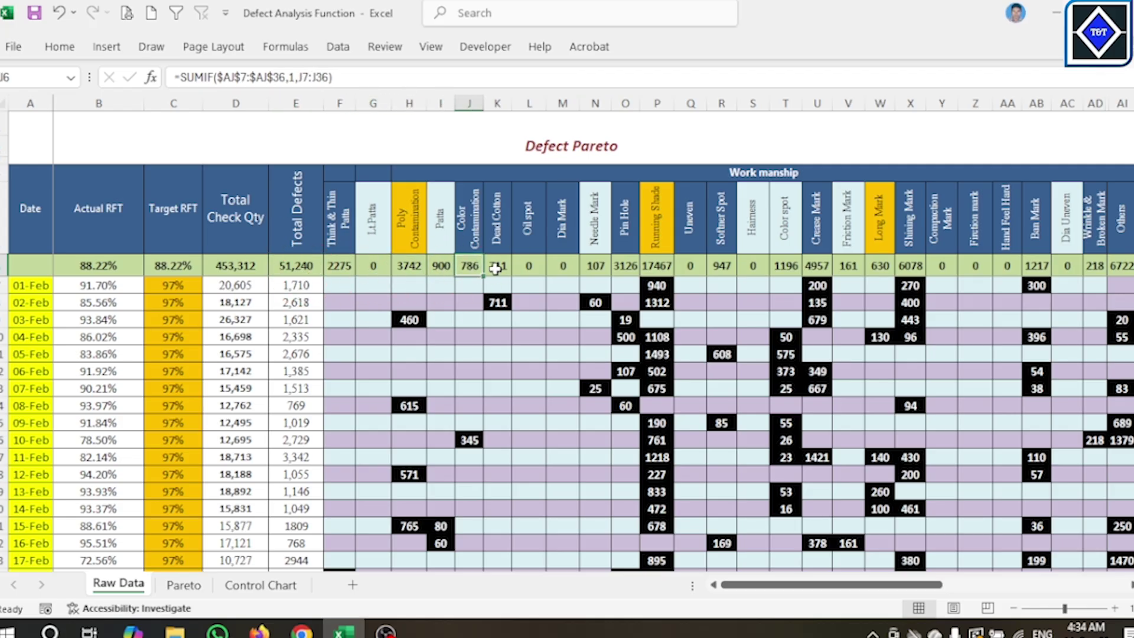
left_click(498, 266)
left_click(525, 267)
left_click(563, 267)
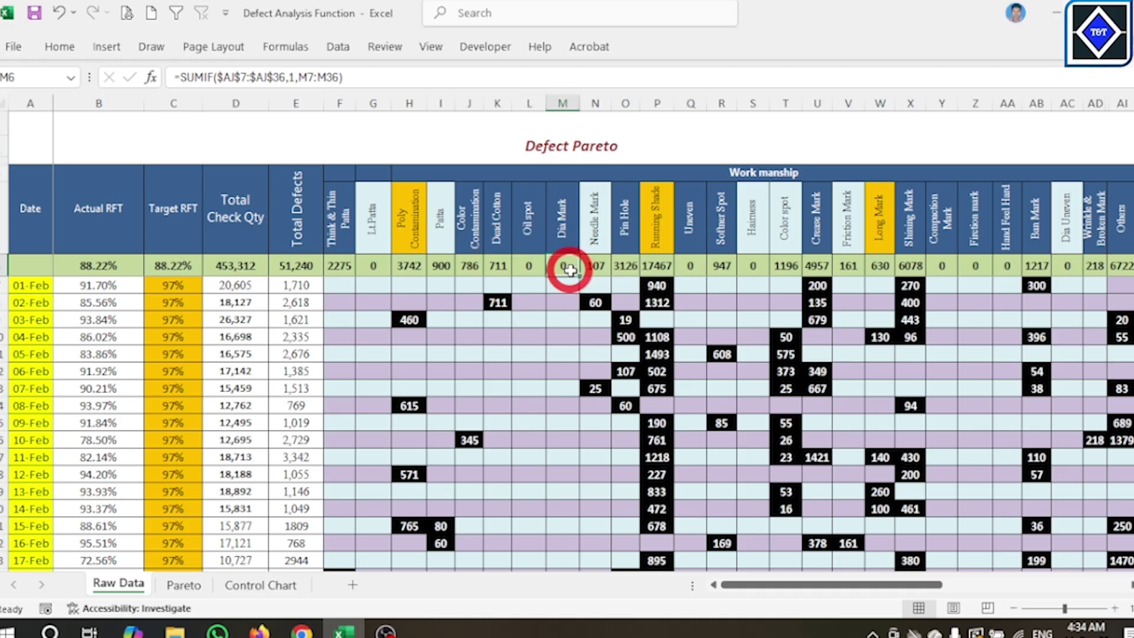
left_click(625, 267)
left_click(632, 239)
left_click(486, 233)
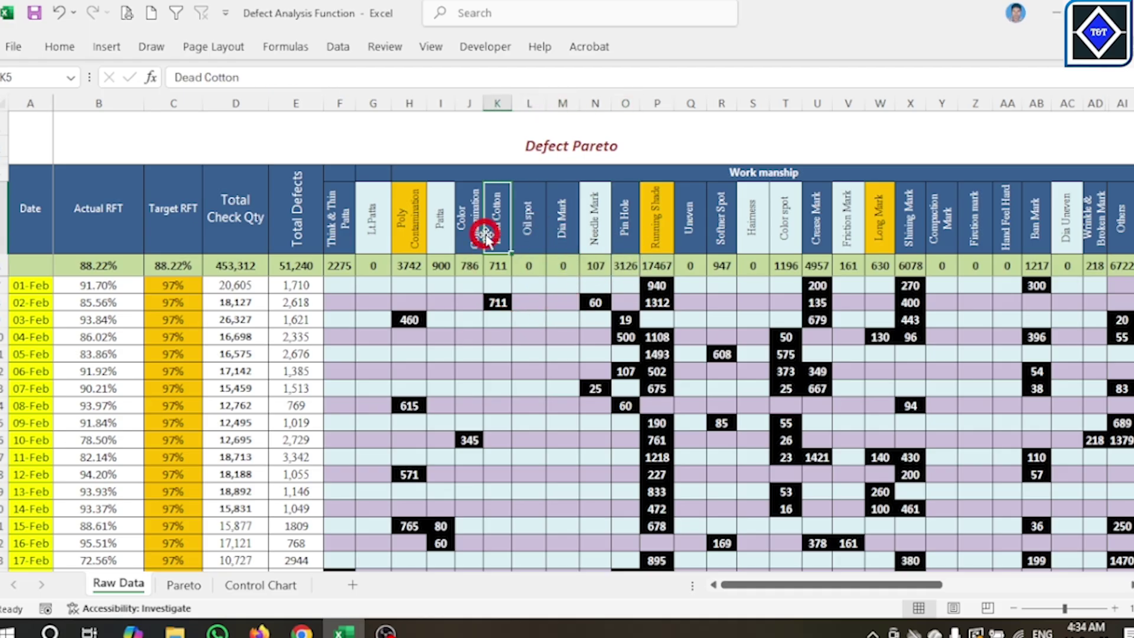
- Inspect the daily formulas for Actual RFT and Total Defects in the early February rows
left_click(105, 370)
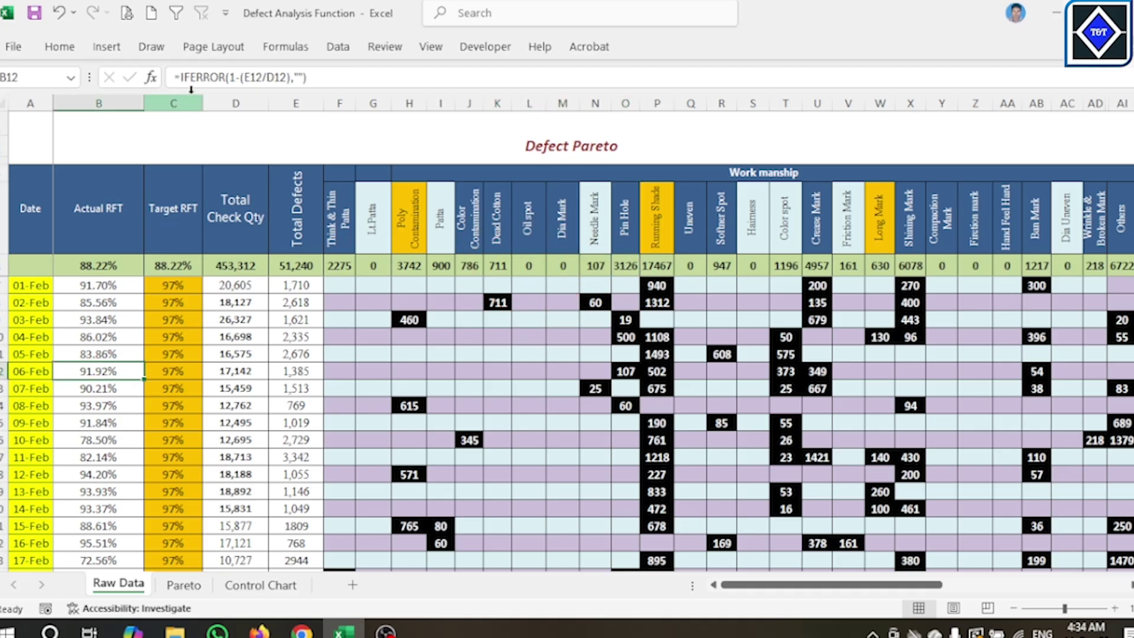
left_click(226, 280)
left_click(294, 298)
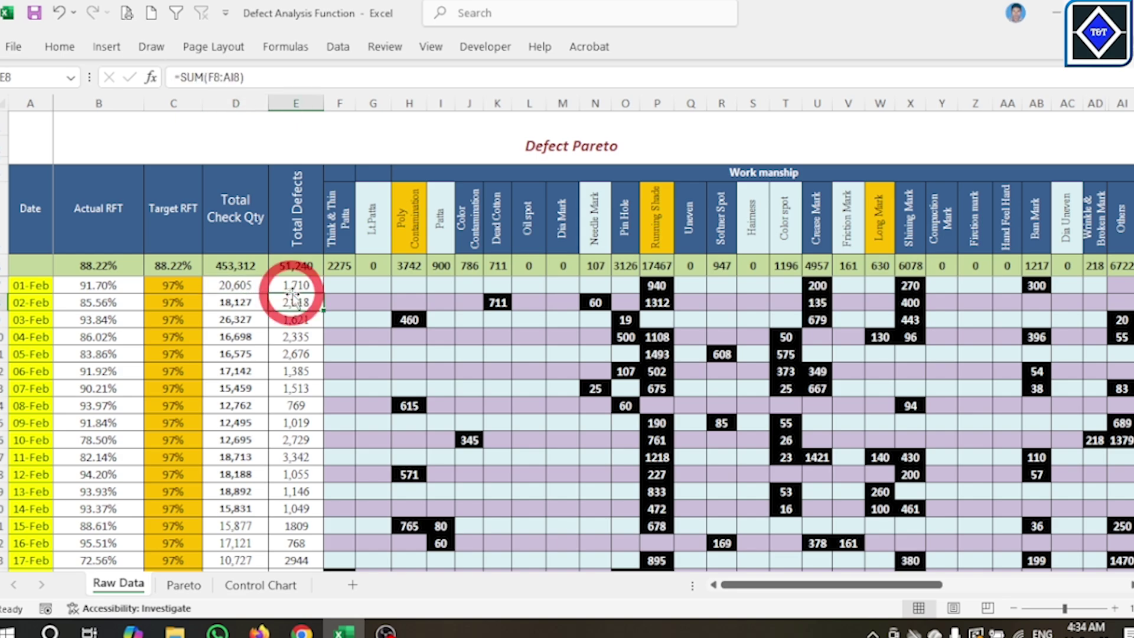
left_click(81, 285)
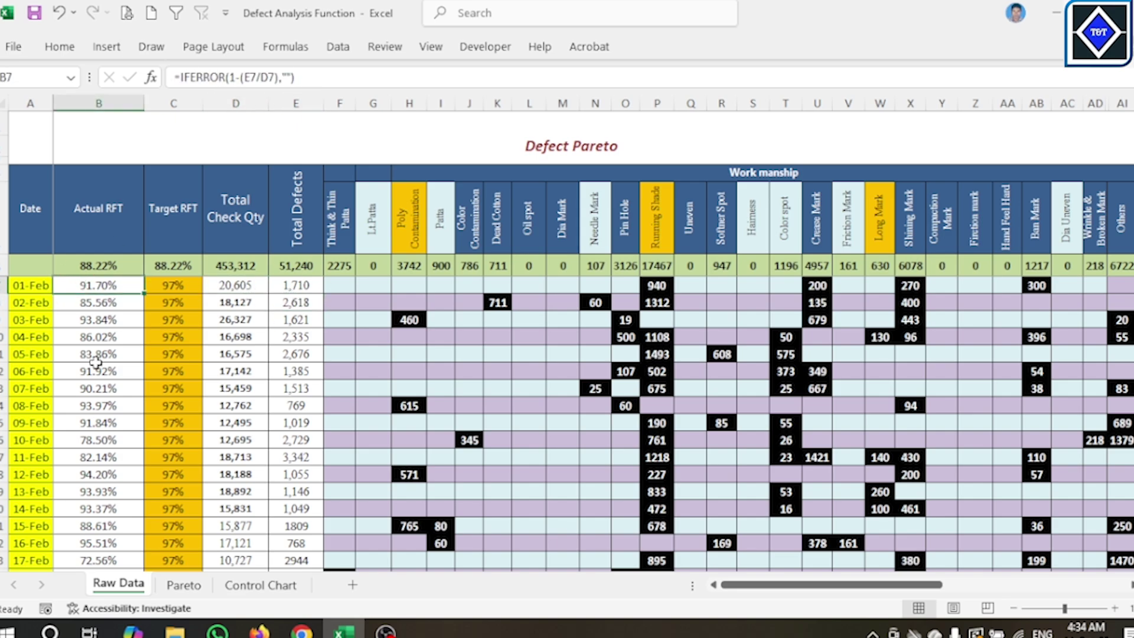
- Open the Pareto sheet and inspect the formulas for count, helper key, cumulative count, individual % and cumulative %
left_click(183, 585)
left_click(164, 226)
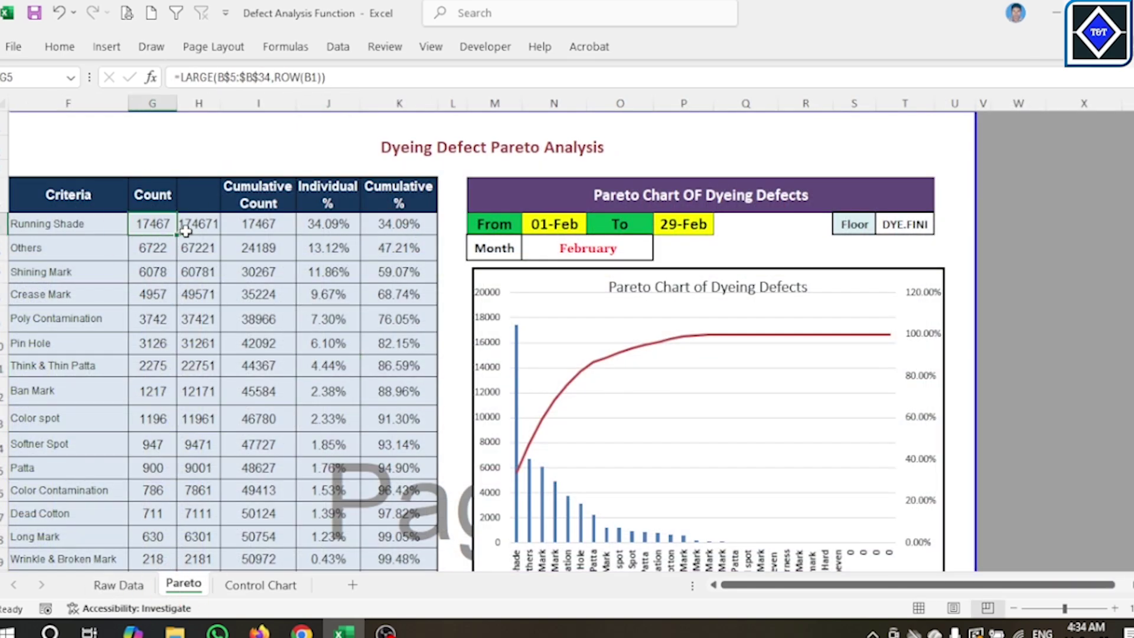
left_click(198, 229)
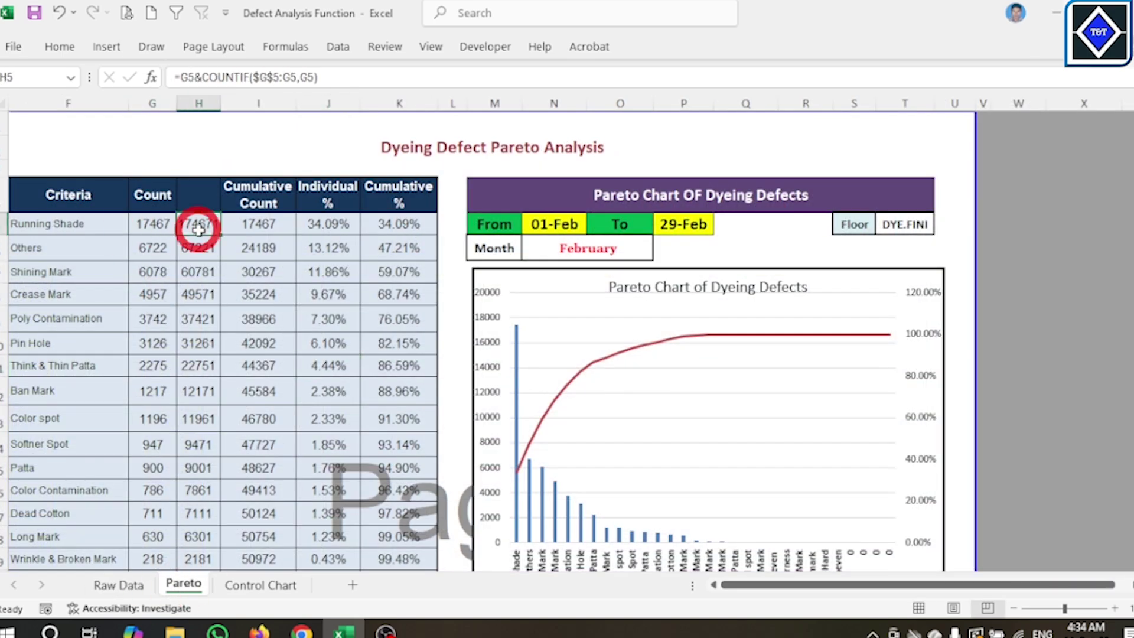
left_click(247, 228)
left_click(326, 226)
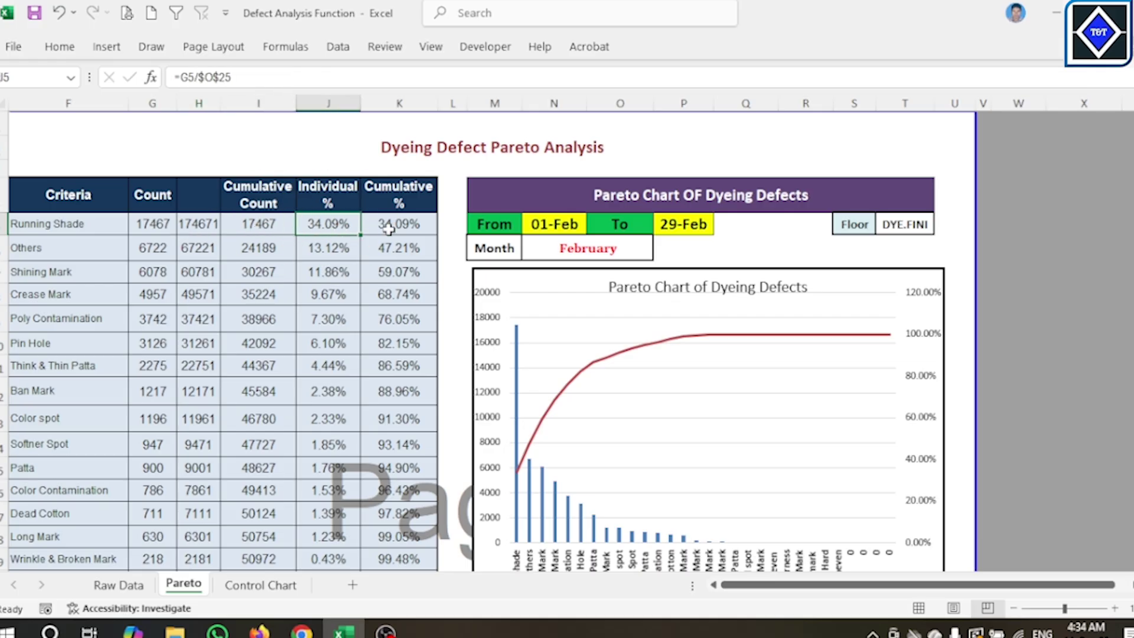
left_click(388, 229)
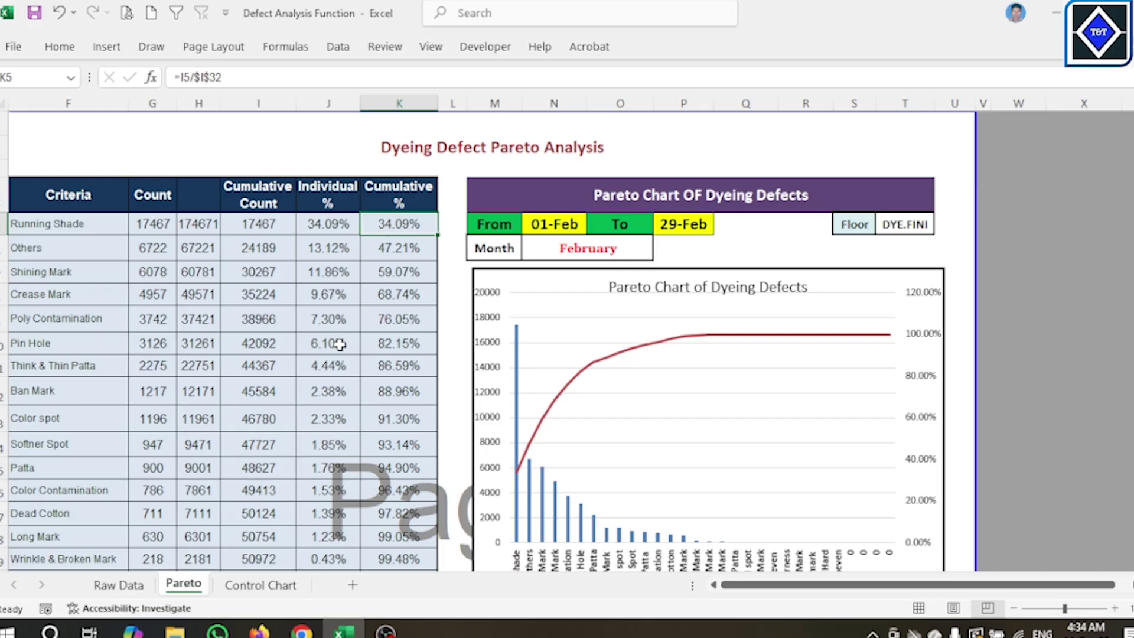
left_click(330, 283)
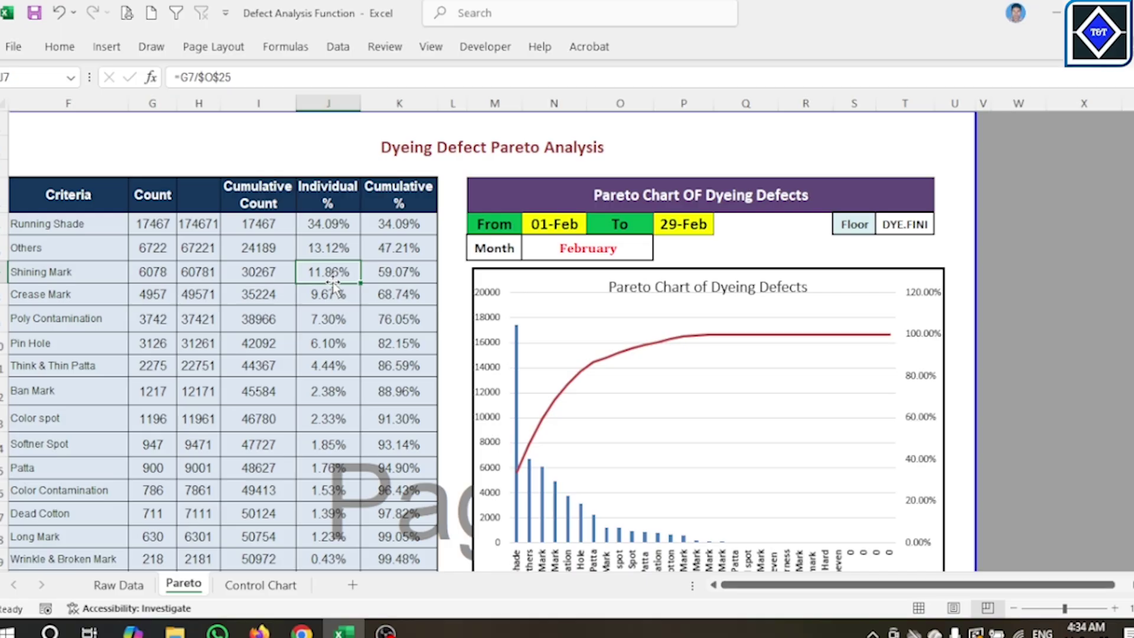
- Switch to Chrome and browse the Tushir &Tech YouTube channel page
left_click(302, 630)
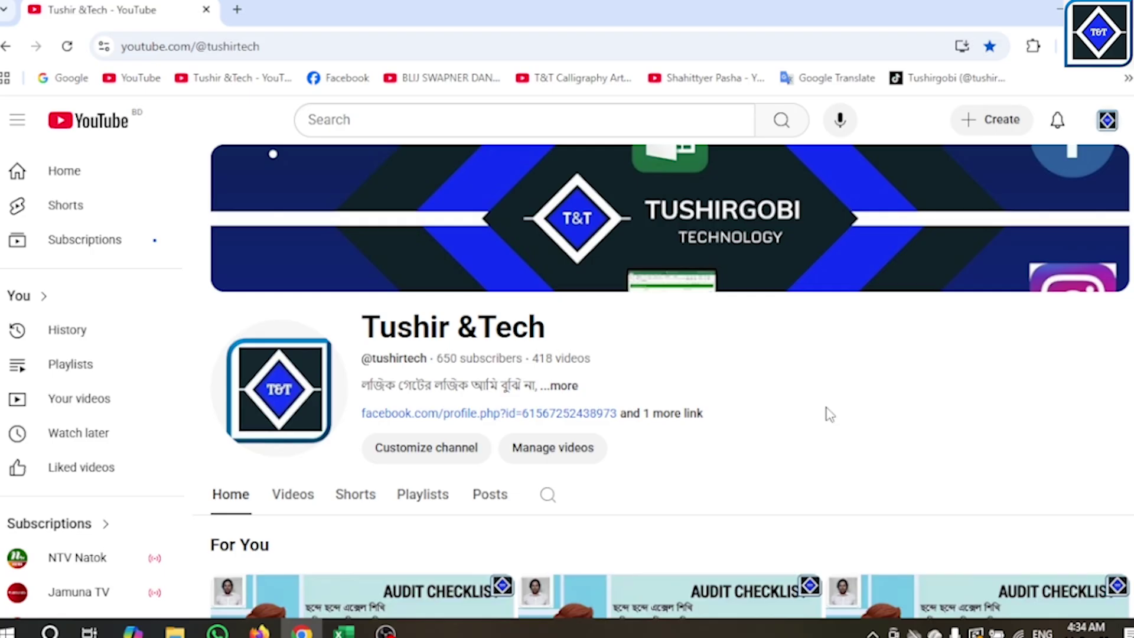
scroll(828, 414, "down", 3)
scroll(818, 380, "up", 3)
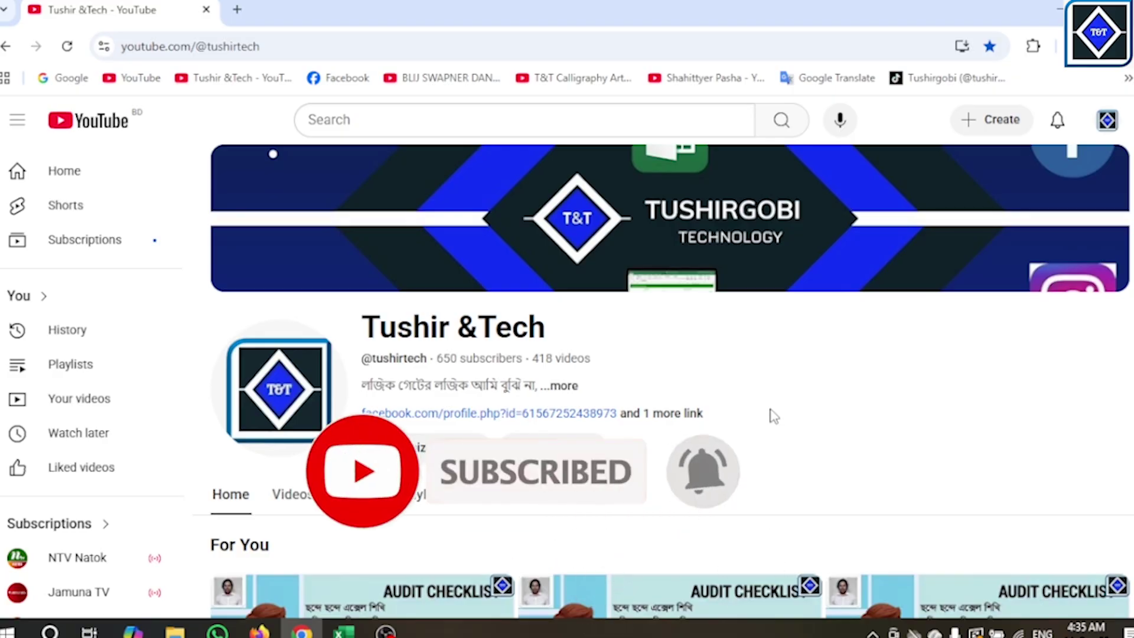
scroll(770, 415, "down", 4)
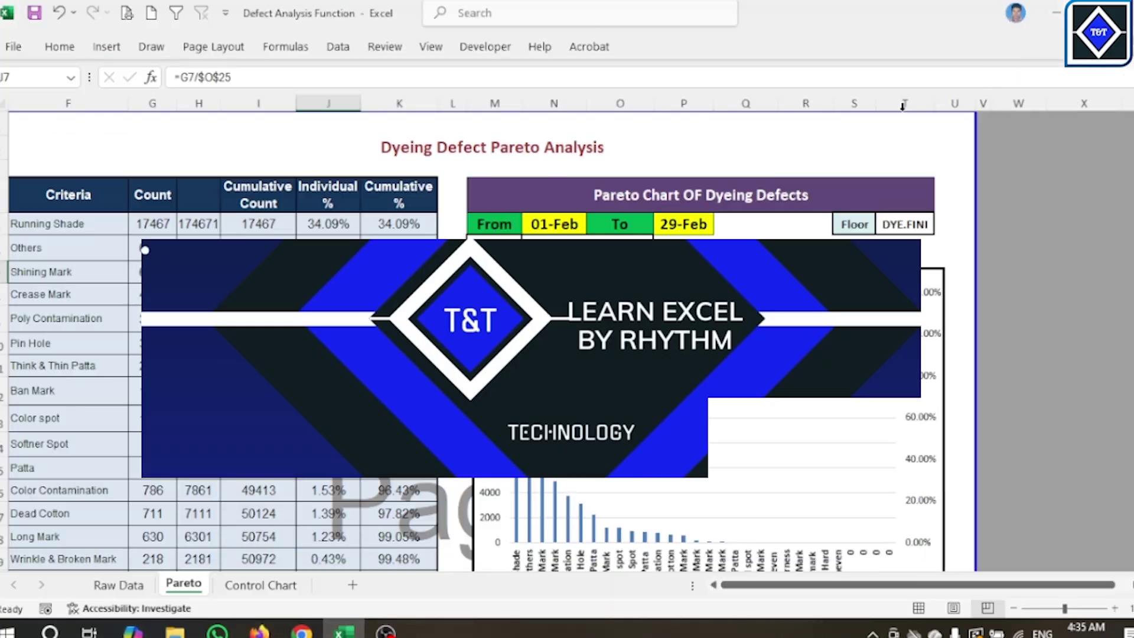
- Return to the Raw Data sheet and inspect the 01-Feb row's date, Actual RFT formula and total check quantity
key("Right")
left_click(123, 584)
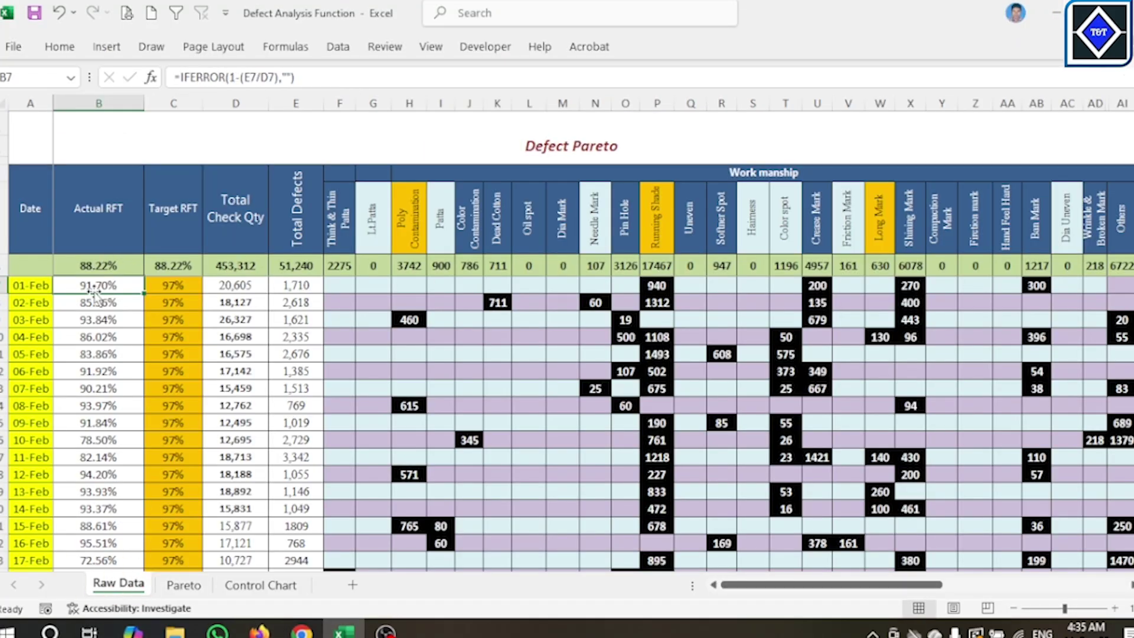
left_click(42, 286)
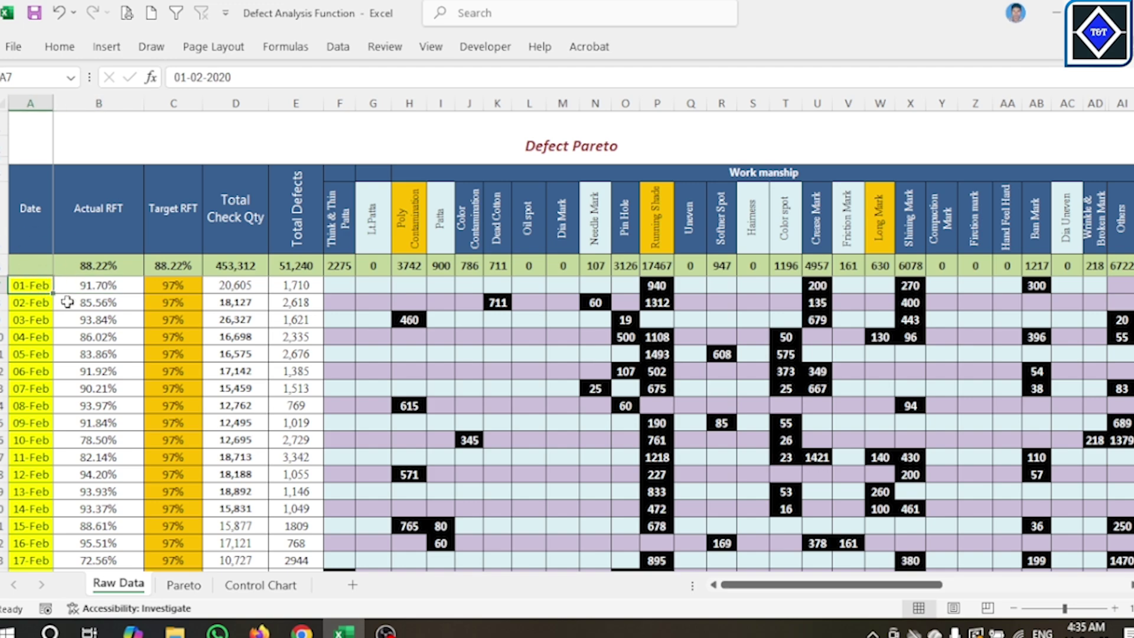
left_click(101, 288)
left_click(47, 286)
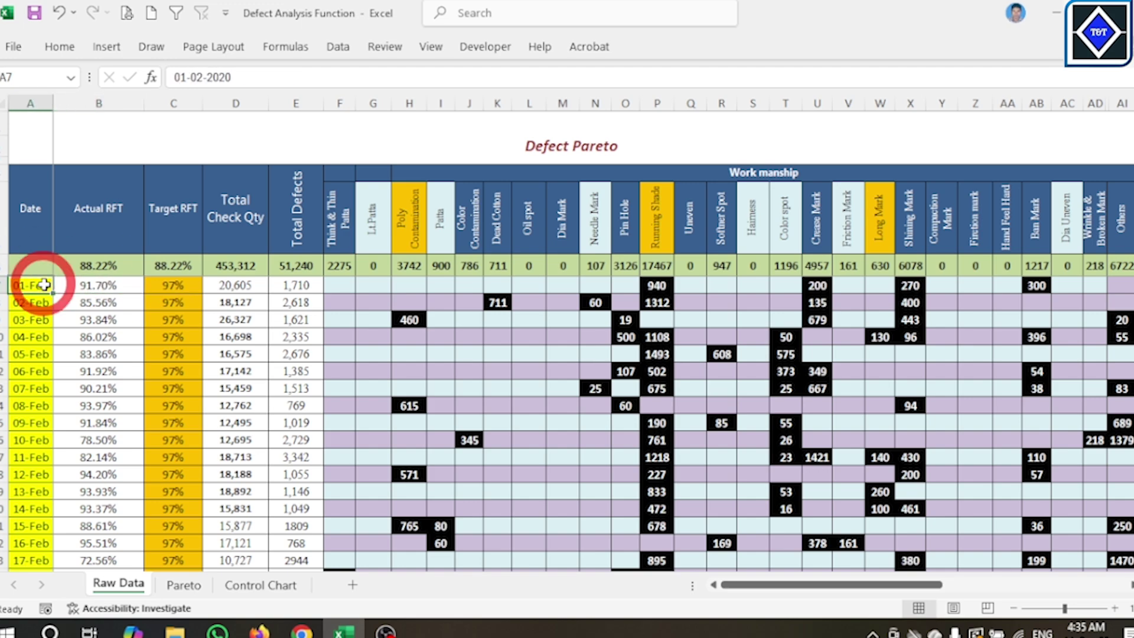
left_click(101, 287)
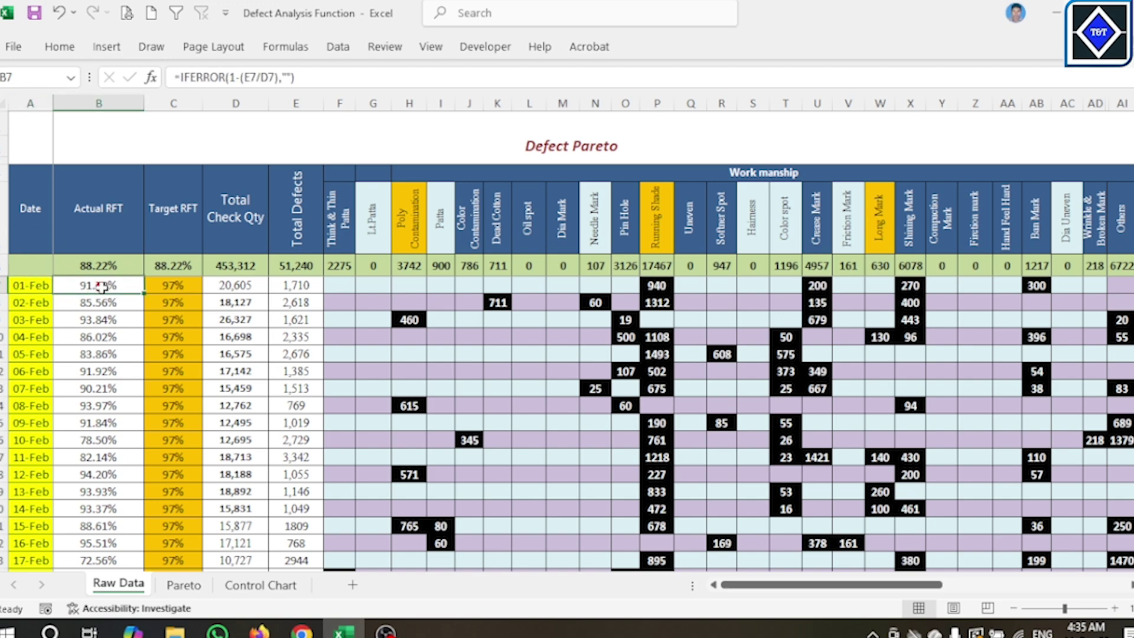
left_click(235, 286)
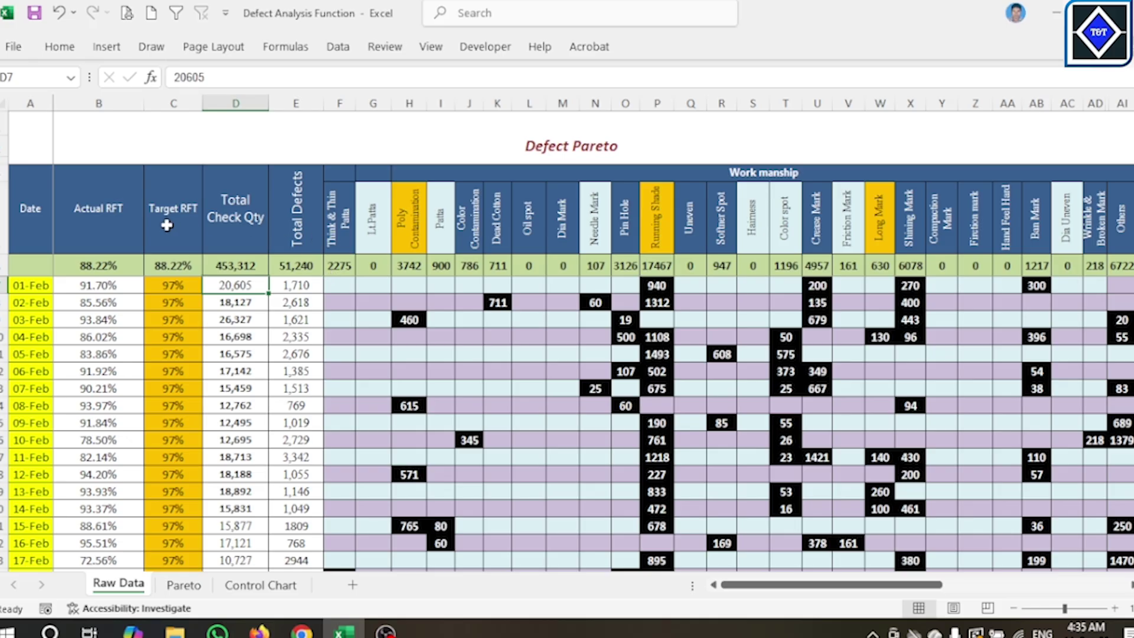
- Select the table's header row, some early defect entries and the summary row to review the Raw Data layout
mouse_move(36, 214)
left_mouse_down()
mouse_move(296, 207)
mouse_move(666, 221)
left_mouse_up()
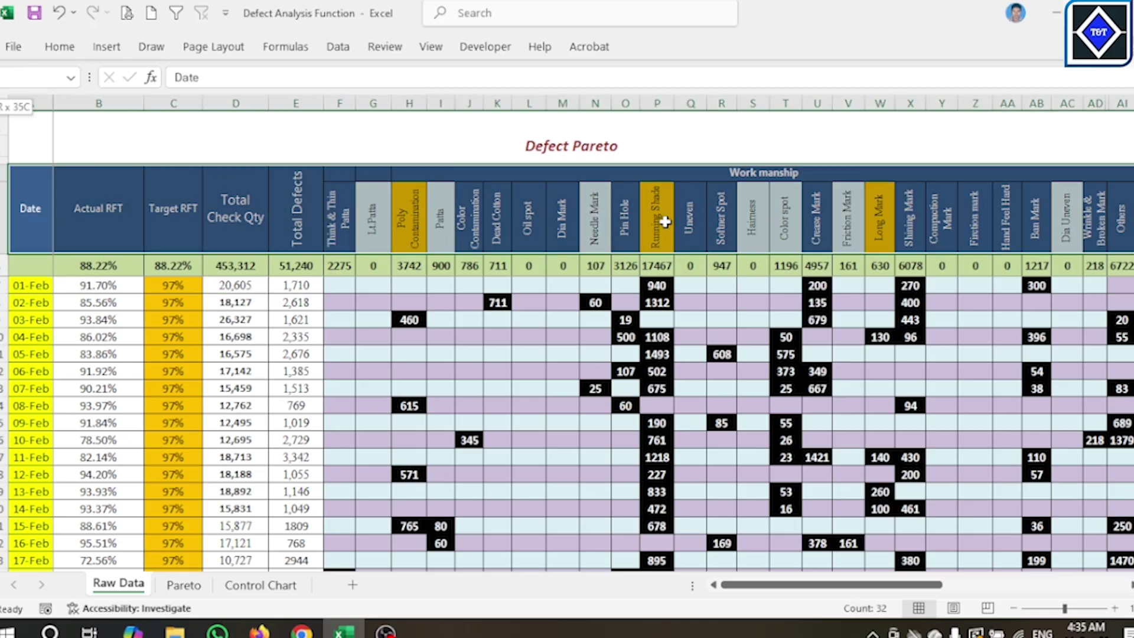
left_click_drag(546, 287, 762, 303)
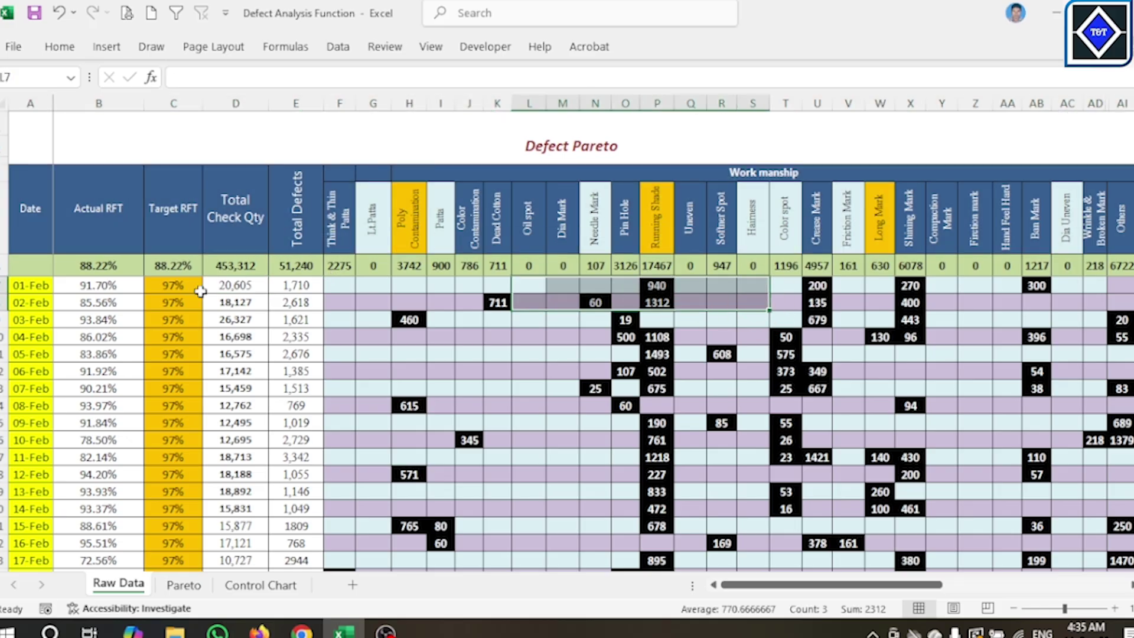
left_click_drag(87, 267, 1035, 265)
- Inspect the date-range flag formula in column AJ beside the defect table
left_click_drag(904, 585, 992, 586)
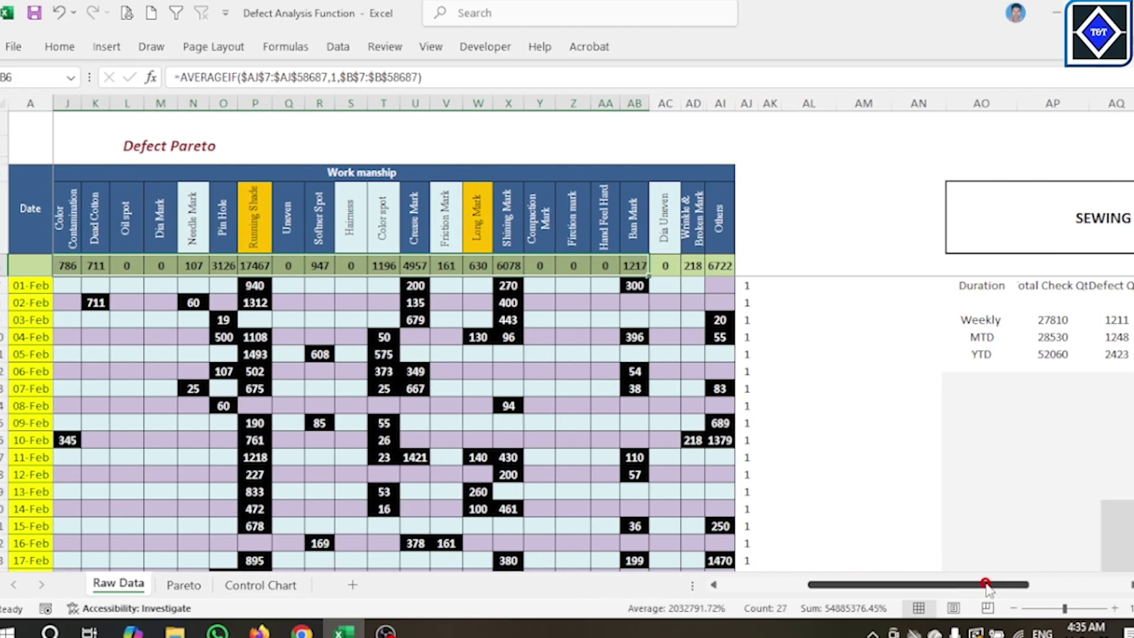
left_click(748, 286)
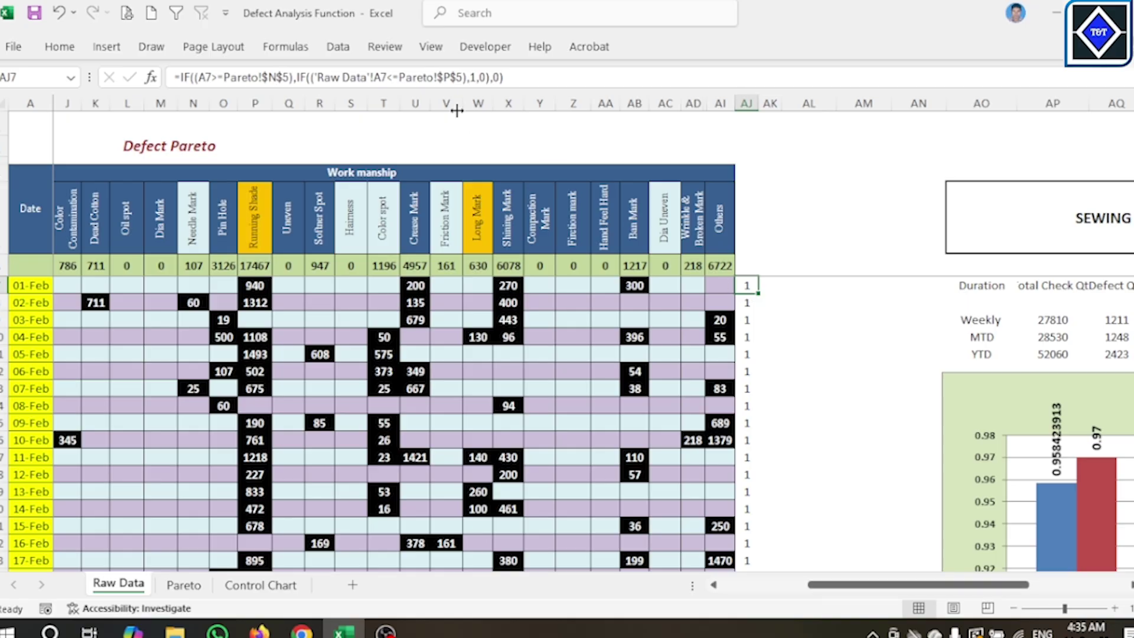
left_click(749, 320)
- Review the Sewing Quality Metrics Data table, its weekly RFT formula and the RFT versus Target RFT chart
left_click_drag(952, 583, 1069, 586)
left_click(778, 320)
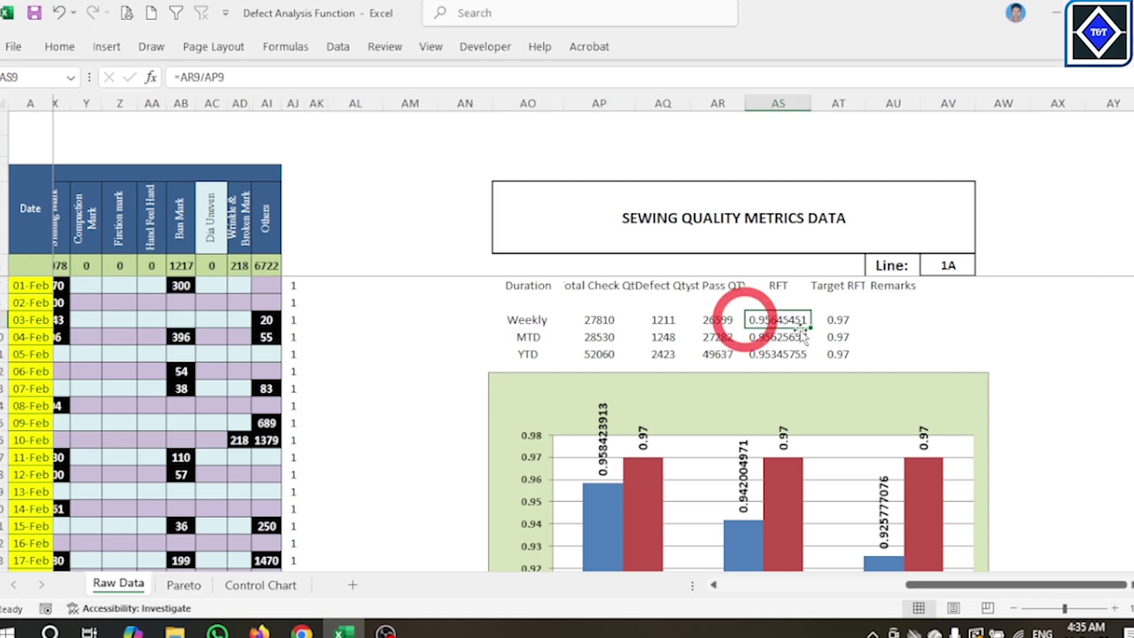
scroll(821, 357, "down", 2)
scroll(765, 401, "down", 2)
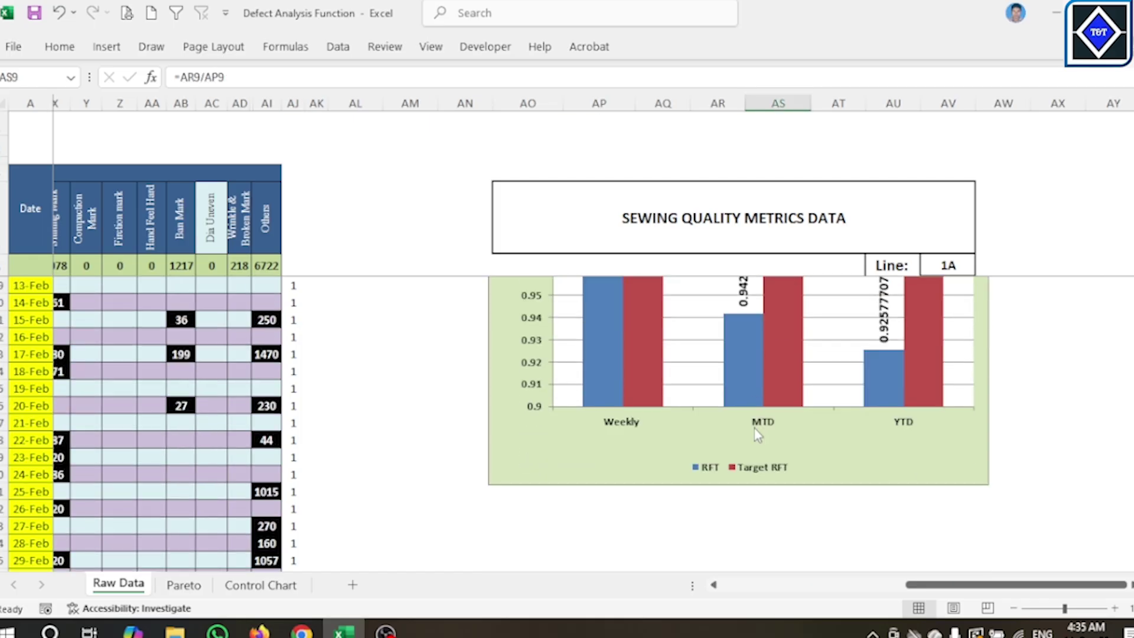
scroll(671, 393, "up", 3)
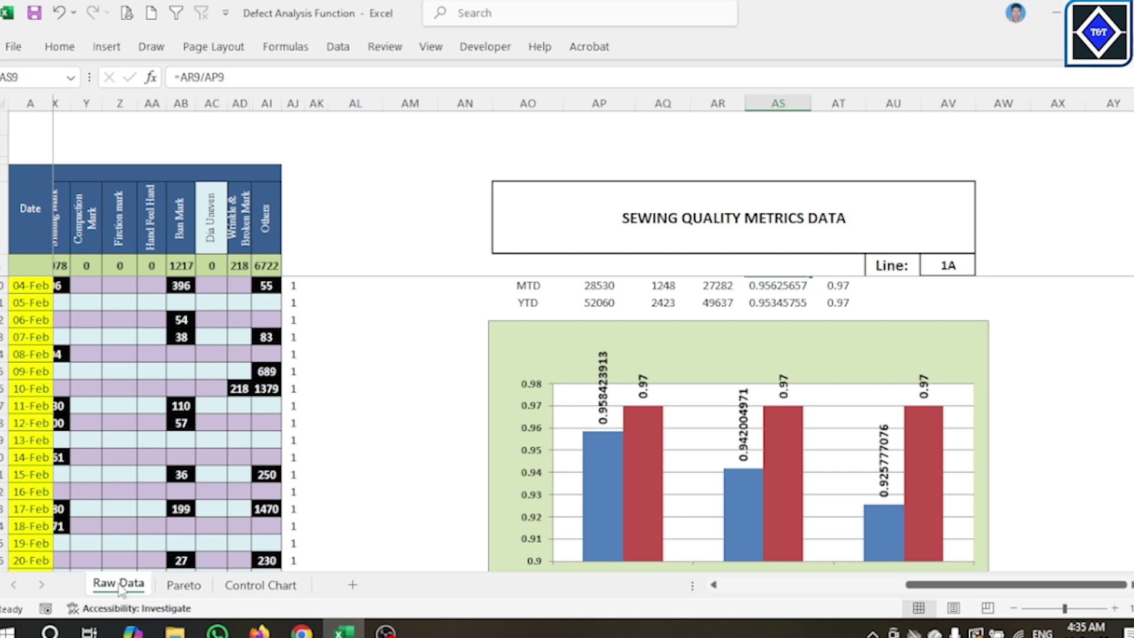
- Open the Pareto sheet and review its title, the cumulative % formulas and the Cumulative Count and Individual % headers
left_click(183, 584)
left_click(524, 147)
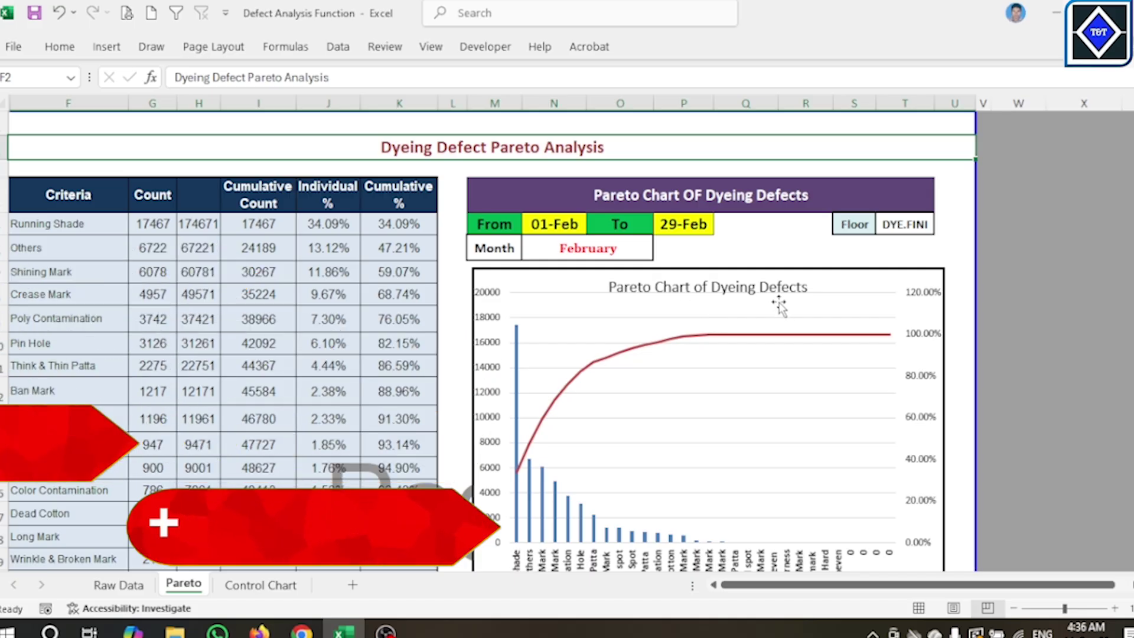
left_click(392, 250)
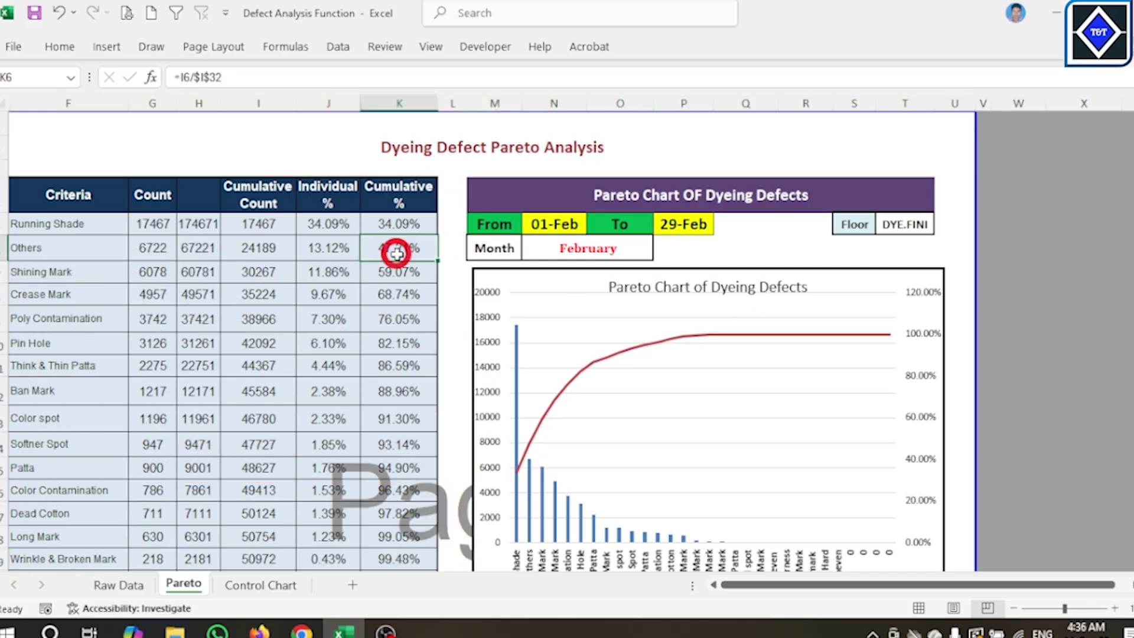
left_click(400, 319)
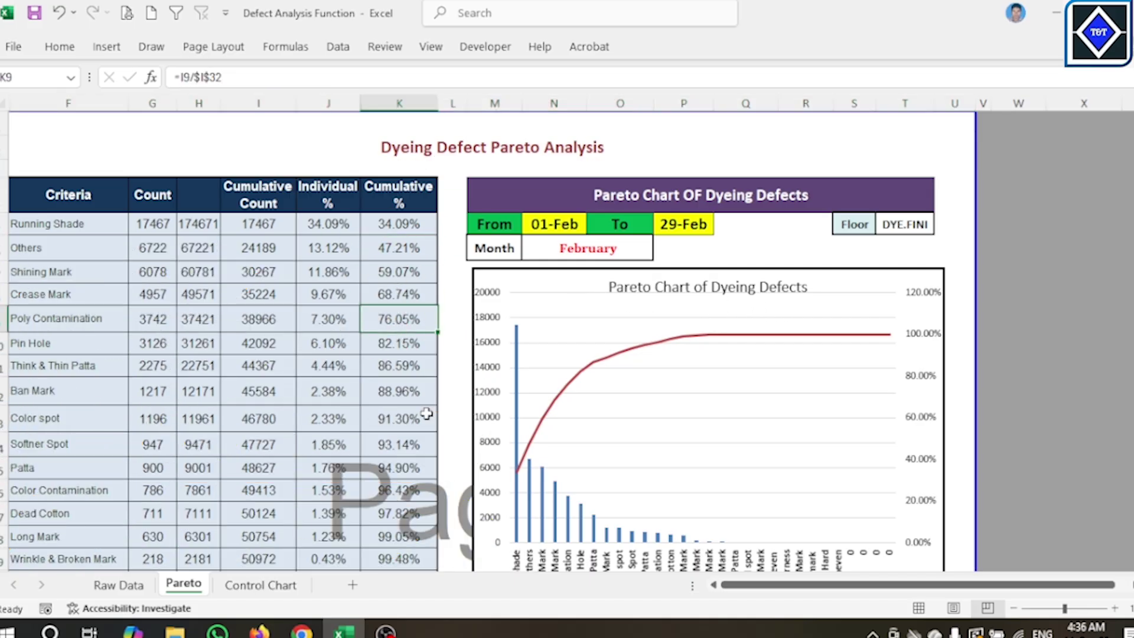
left_click(264, 206)
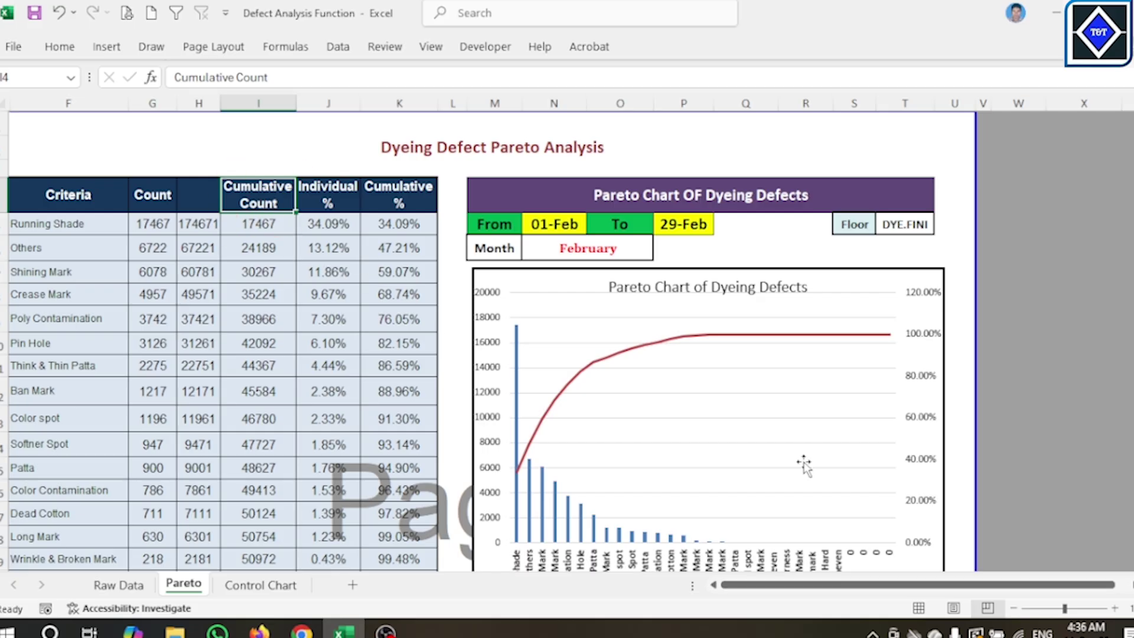
left_click(335, 204)
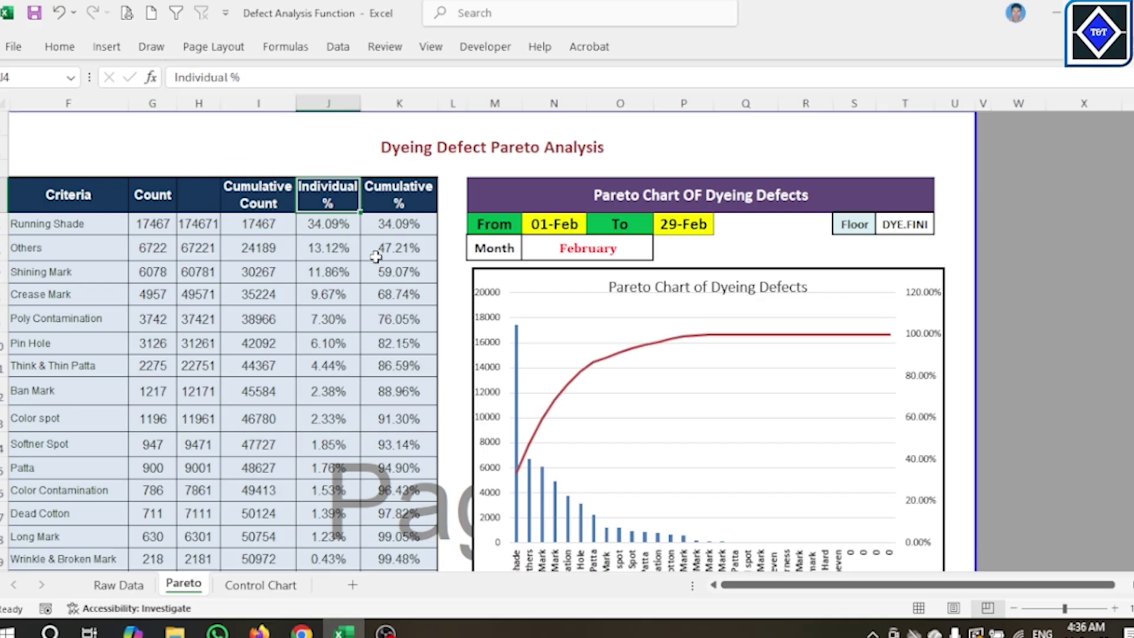
- Inspect the Cumulative %, Individual % and Cumulative Count formulas in the dyeing defect Pareto table
left_click(407, 193)
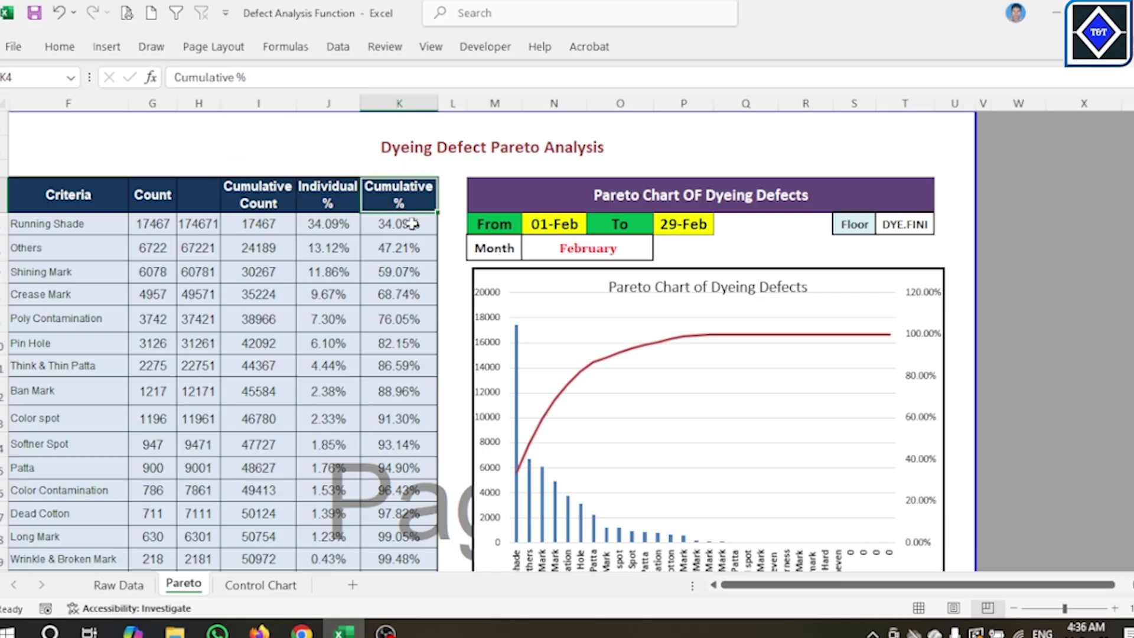
left_click(407, 228)
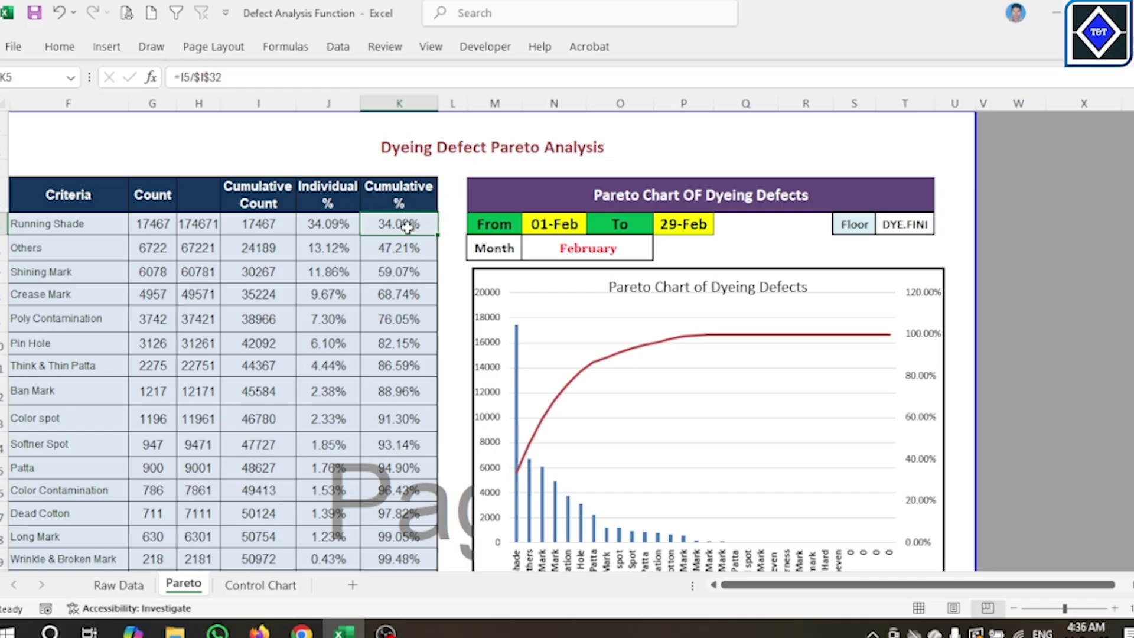
left_click(410, 248)
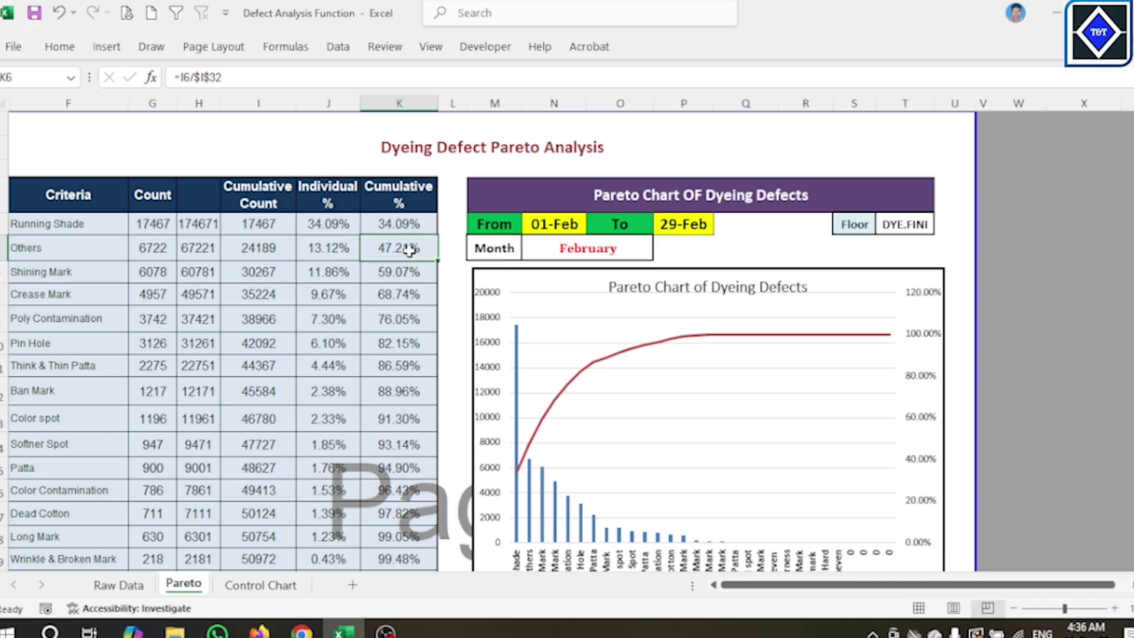
left_click(335, 224)
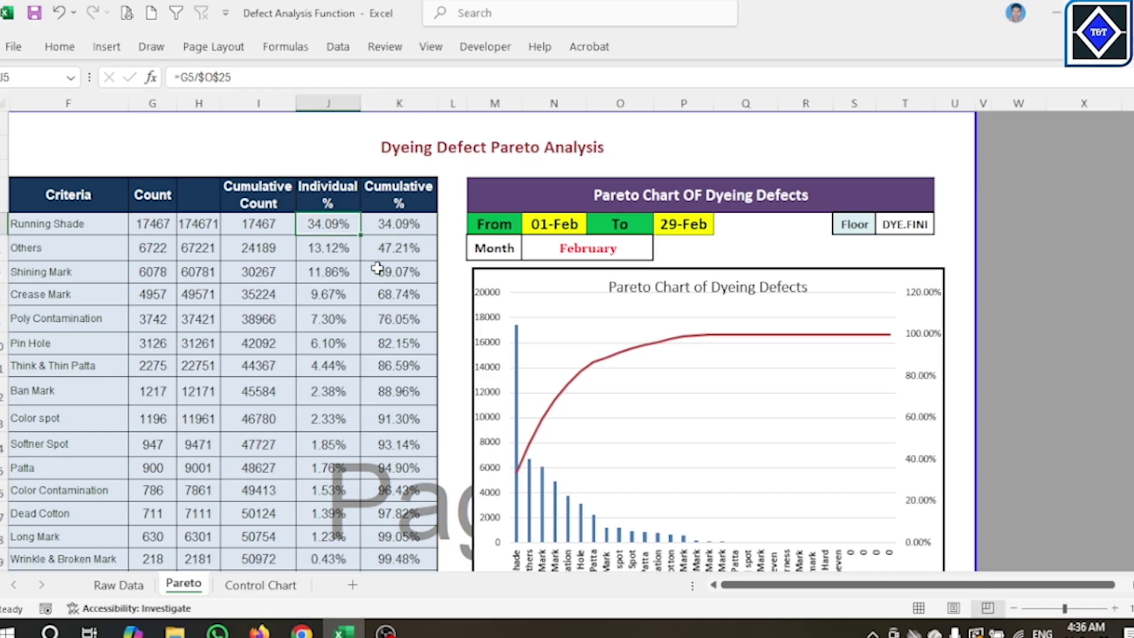
left_click(258, 294)
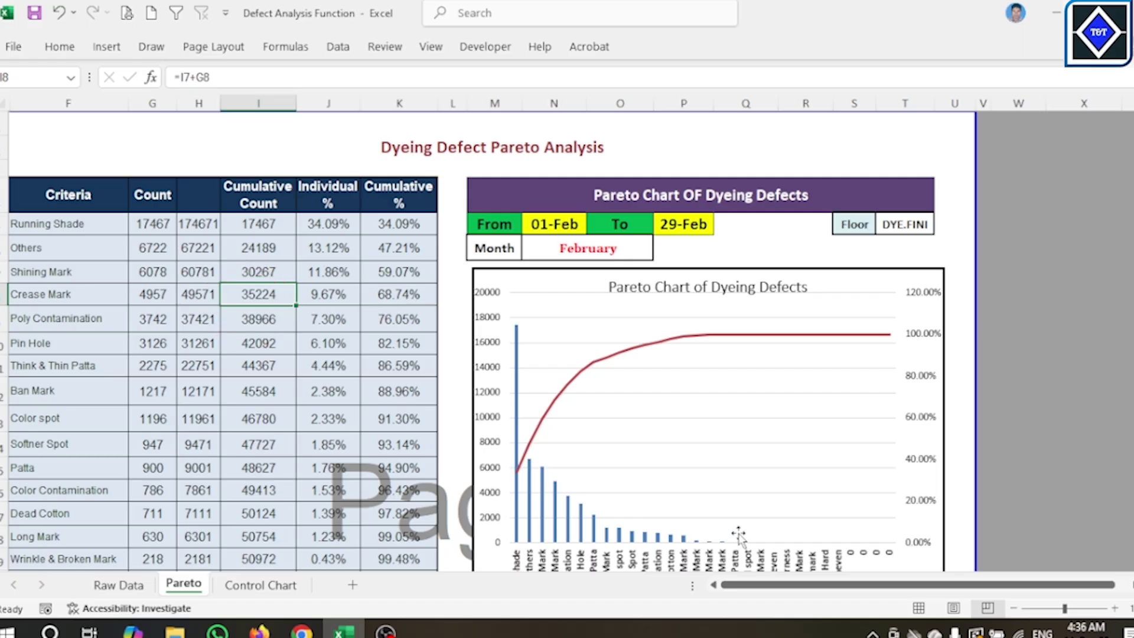
left_click(715, 586)
left_click(290, 370)
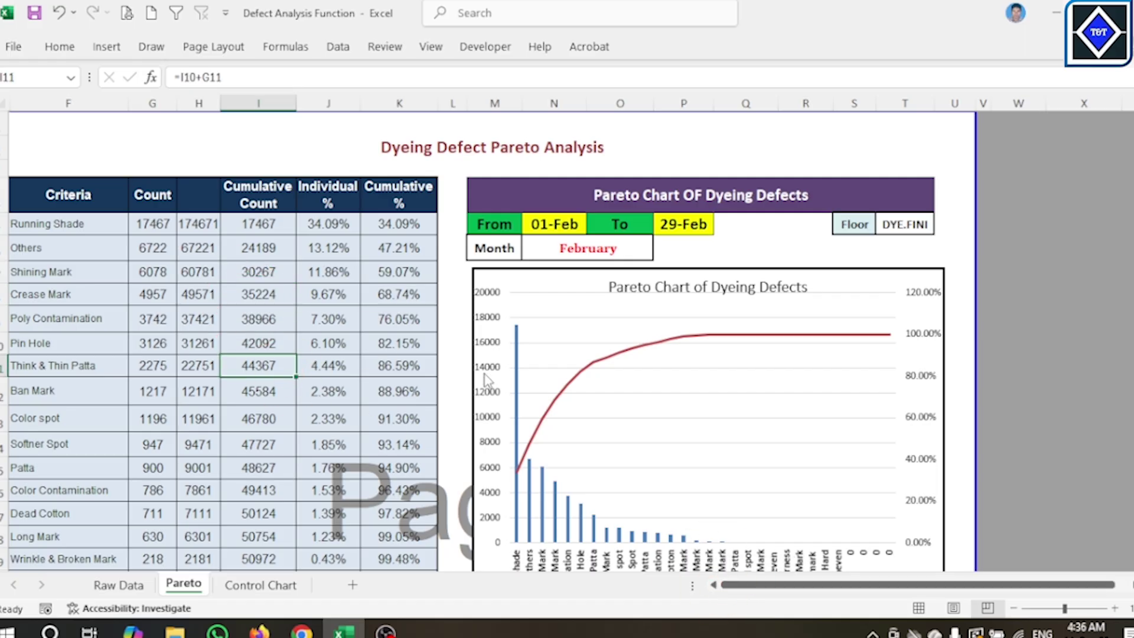
- Open the Control Chart sheet and review the Floor and Month fields of the Top Three Defects Control Summary
left_click(260, 585)
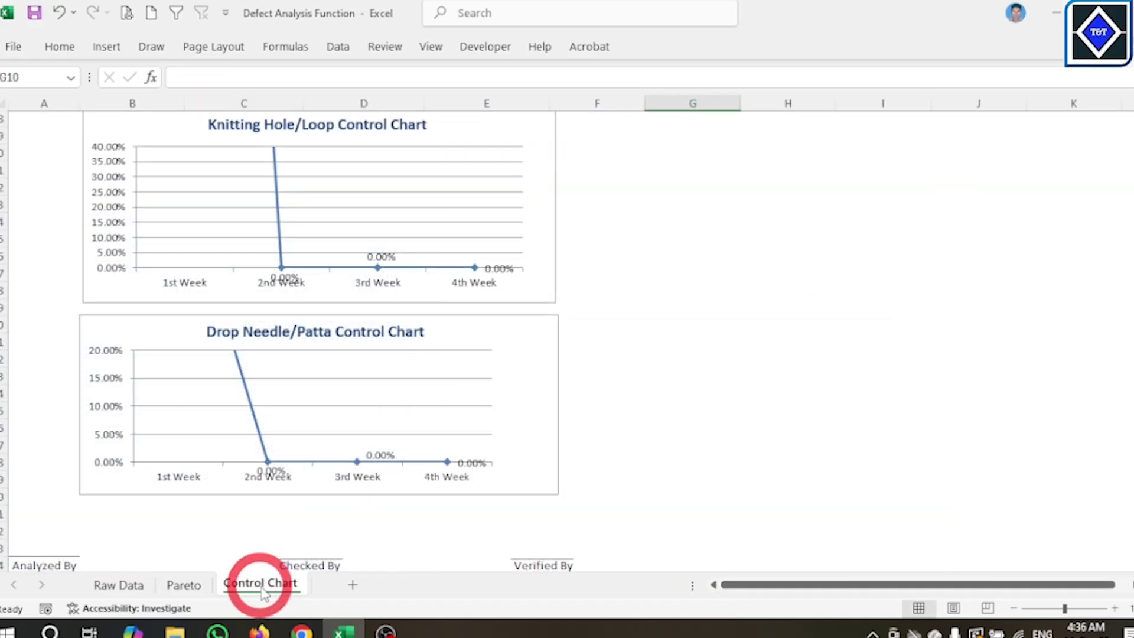
scroll(362, 354, "up", 10)
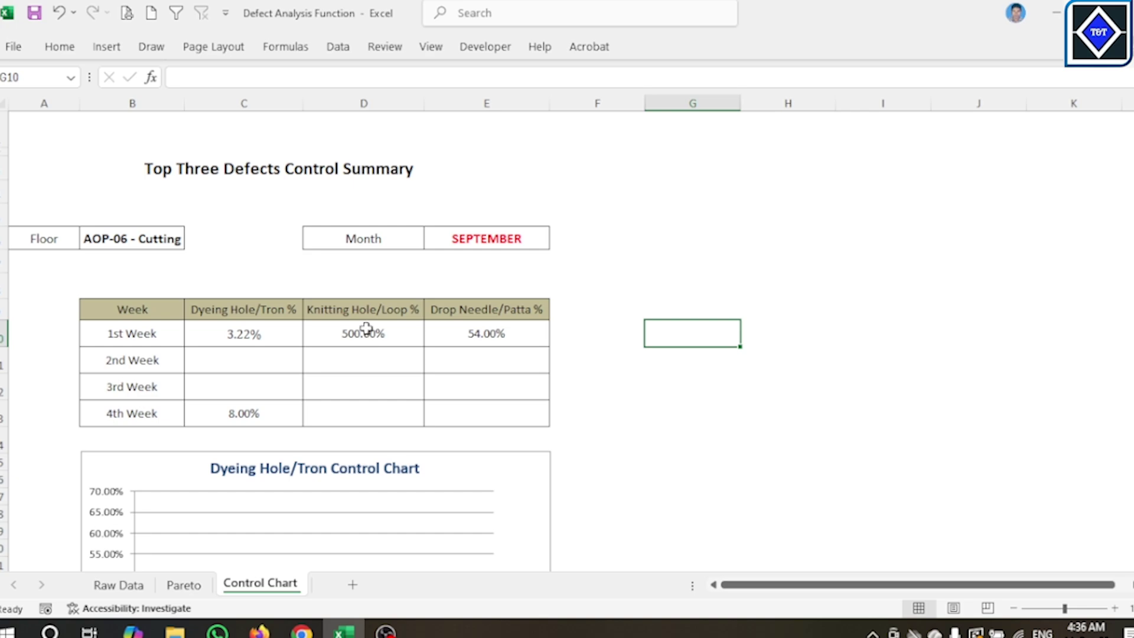
left_click(154, 236)
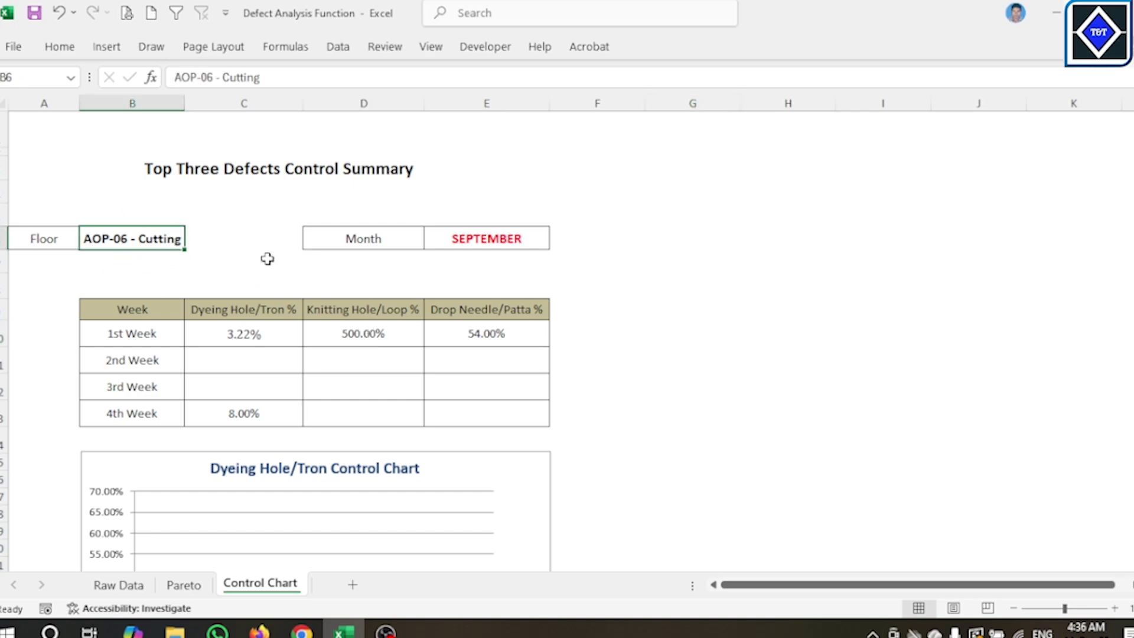
left_click(481, 239)
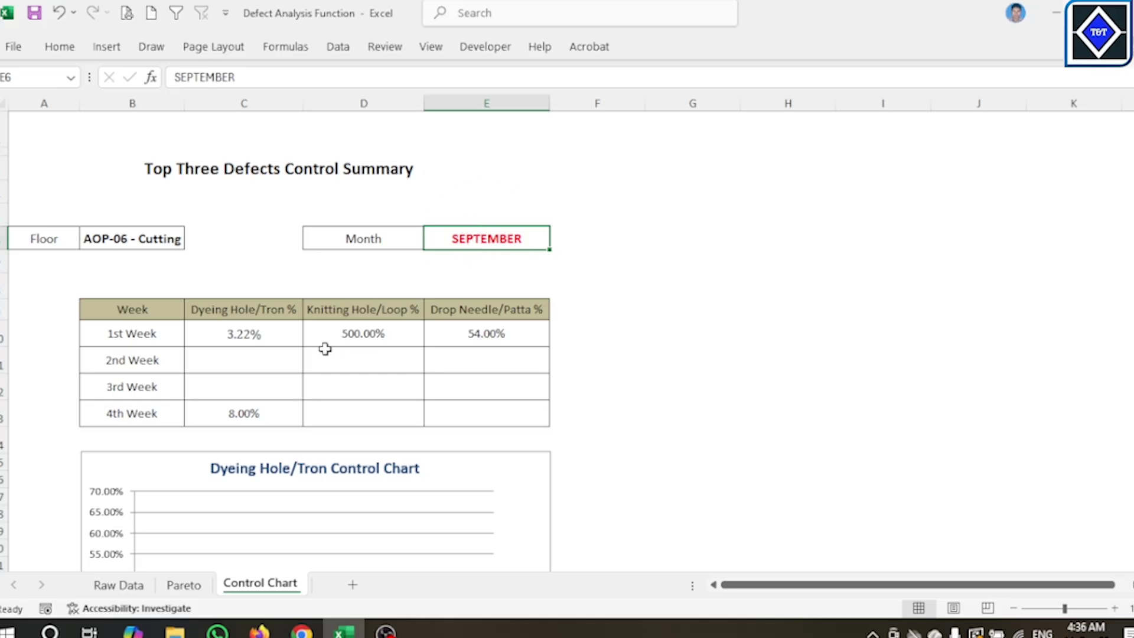
- Return to the Raw Data sheet and select the defect headers from Think & Thin Patta through Others
left_click(120, 586)
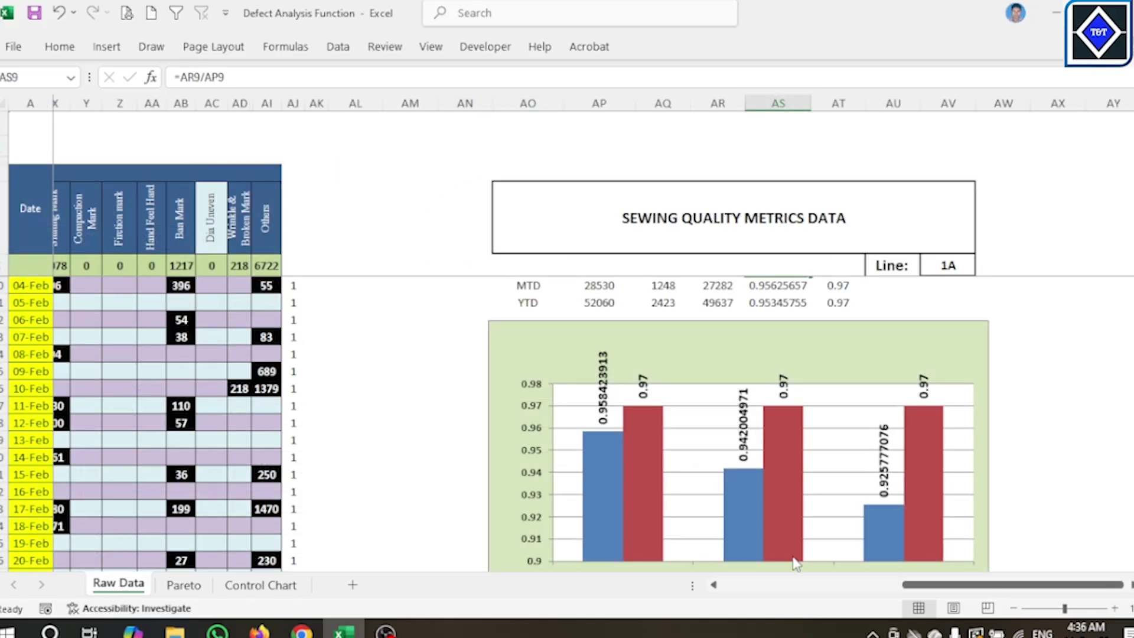
left_click_drag(957, 585, 697, 586)
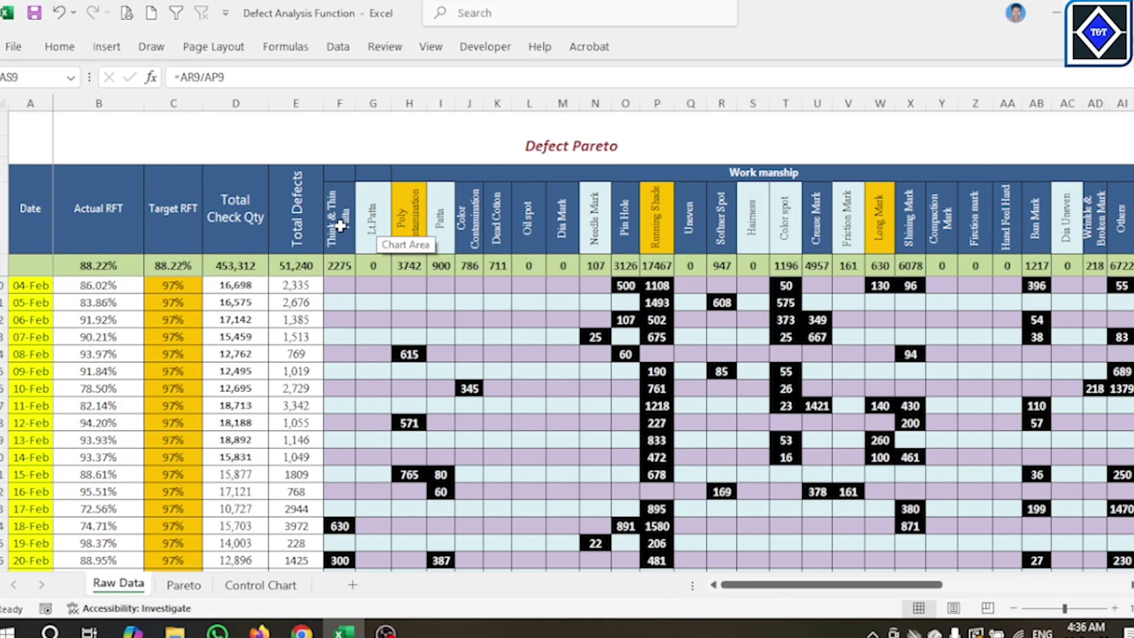
left_click_drag(341, 226, 1046, 233)
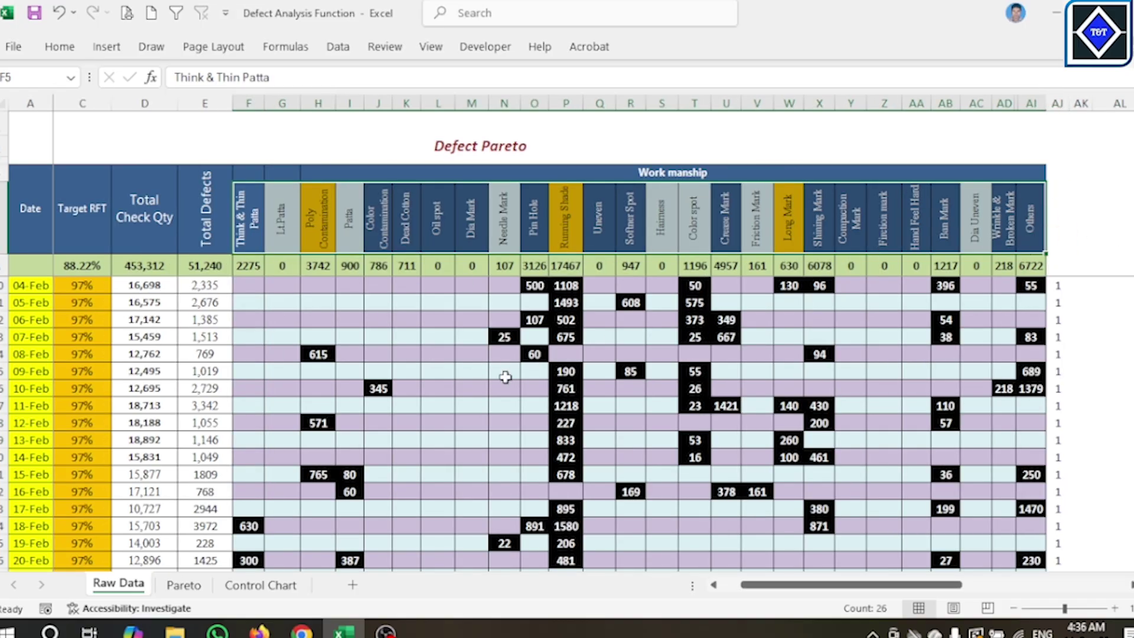
- Review the 1st Week percentages of all three defects and the 4th Week Dyeing Hole/Tron value on the Control Chart sheet
left_click(271, 591)
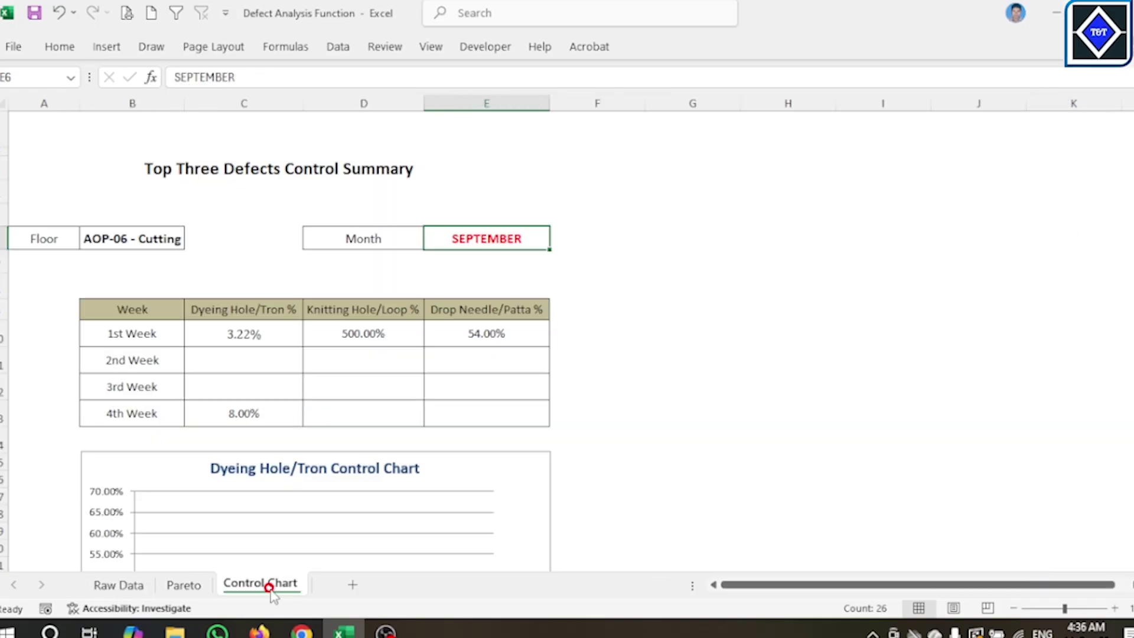
left_click(251, 333)
left_click(360, 336)
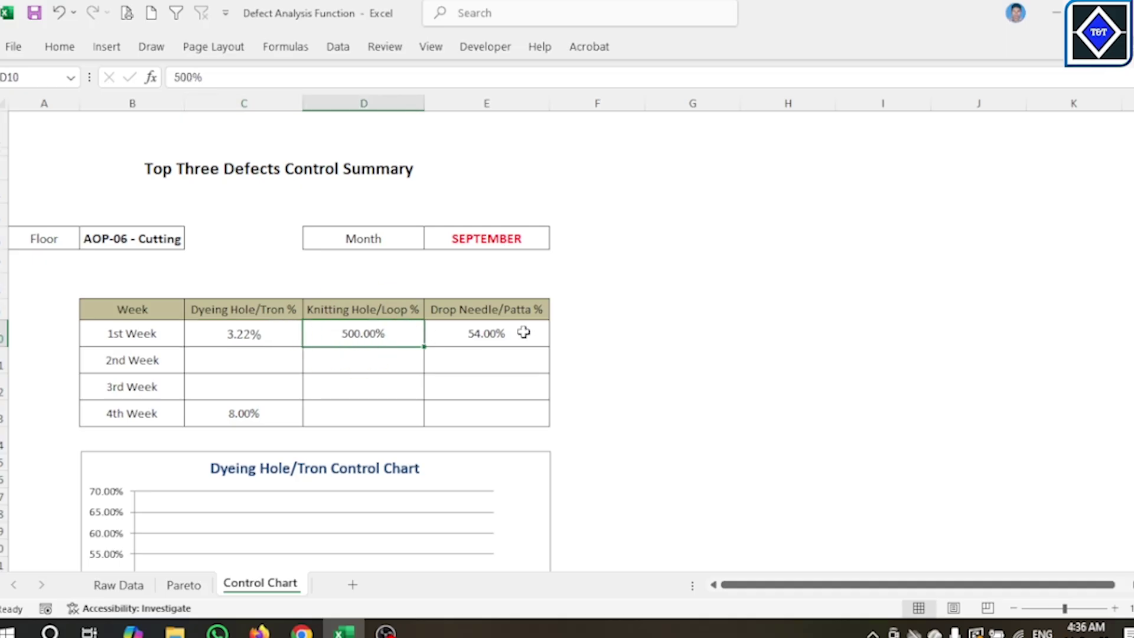
left_click(508, 334)
left_click(364, 334)
left_click(261, 333)
left_click(288, 408)
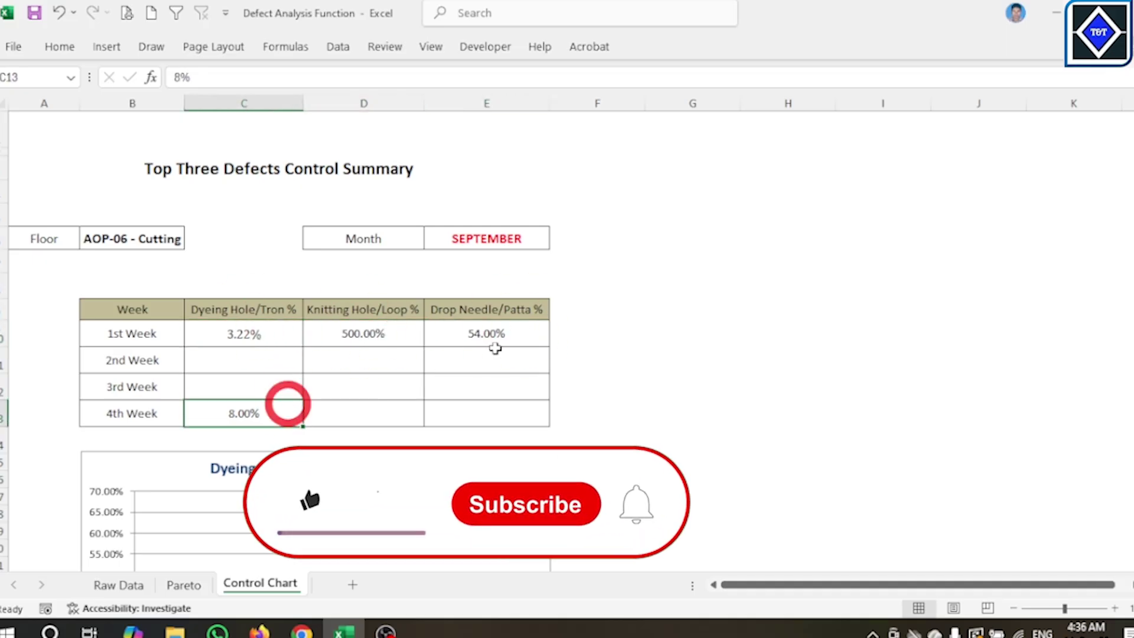
left_click(528, 337)
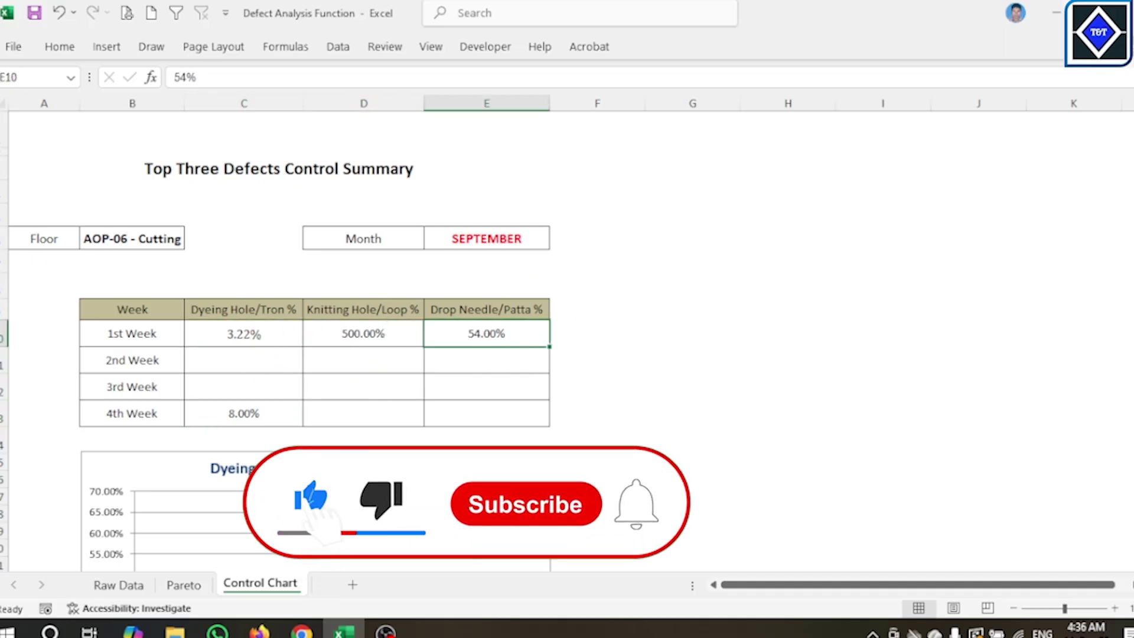
- Go back to the Raw Data sheet and inspect the SUMIF formula totalling Think & Thin Patta defects
left_click(183, 586)
left_click(139, 588)
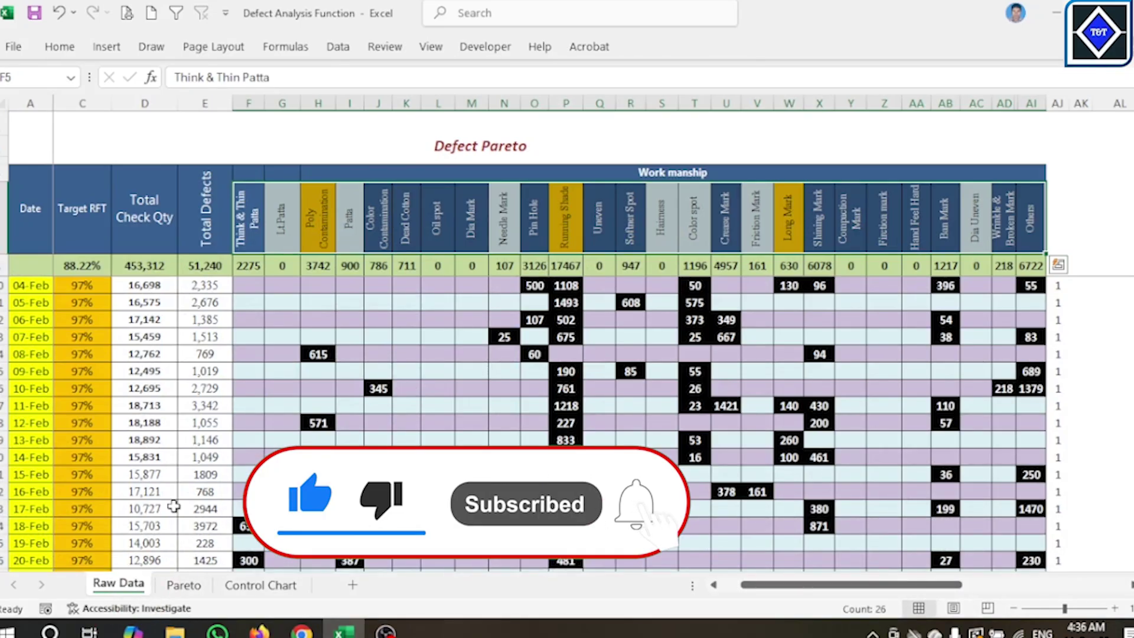
left_click(505, 372)
left_click(472, 386)
left_click(432, 339)
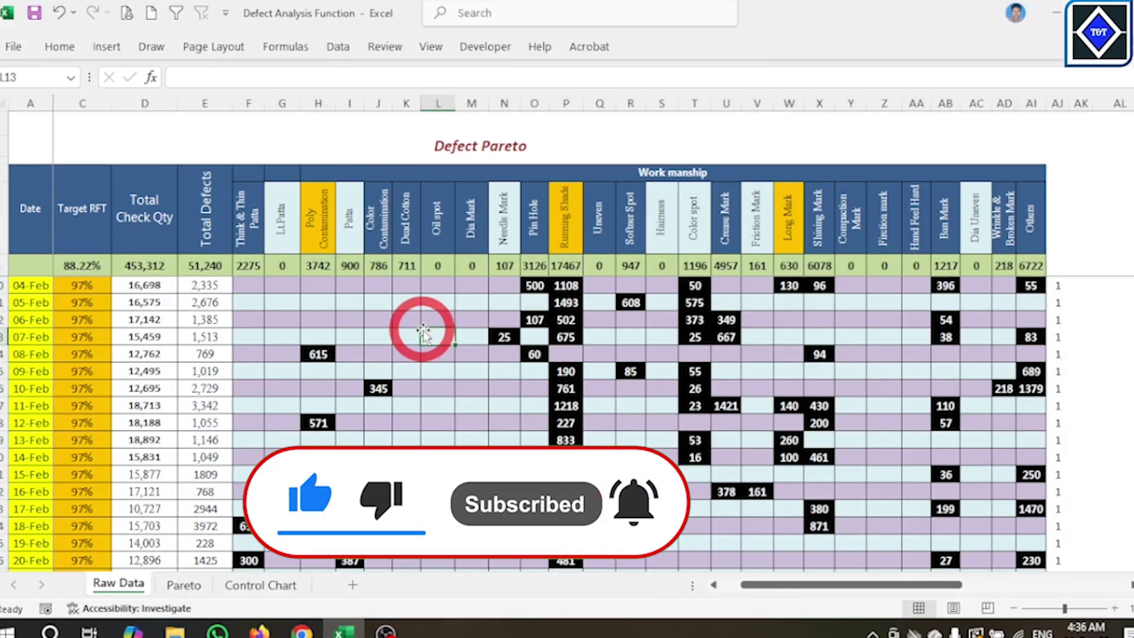
scroll(425, 328, "up", 1)
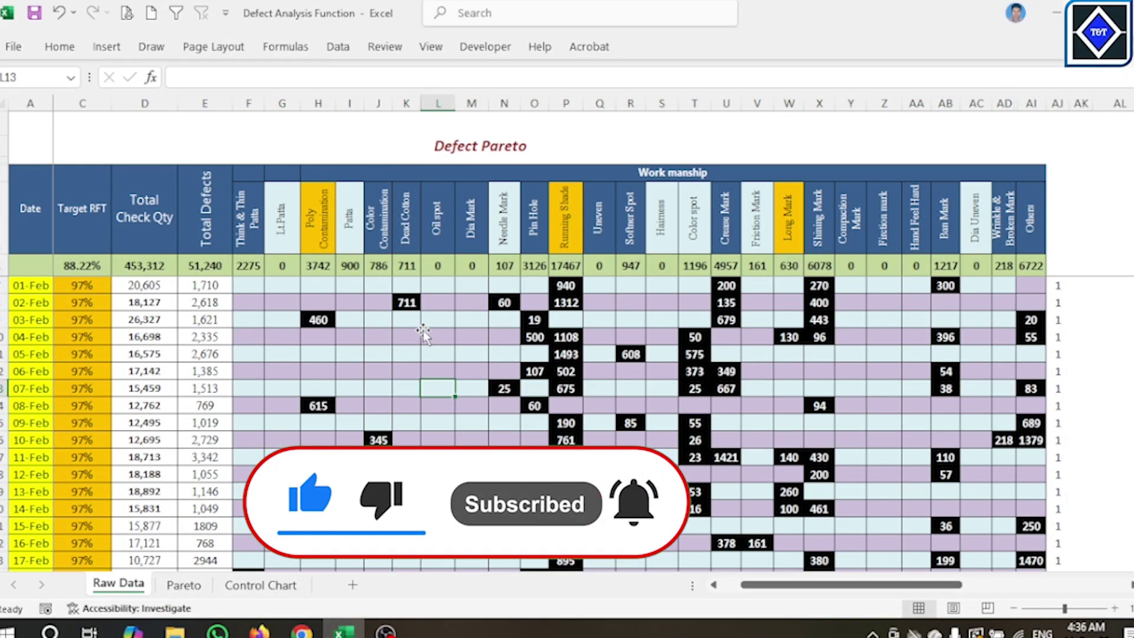
left_click(258, 266)
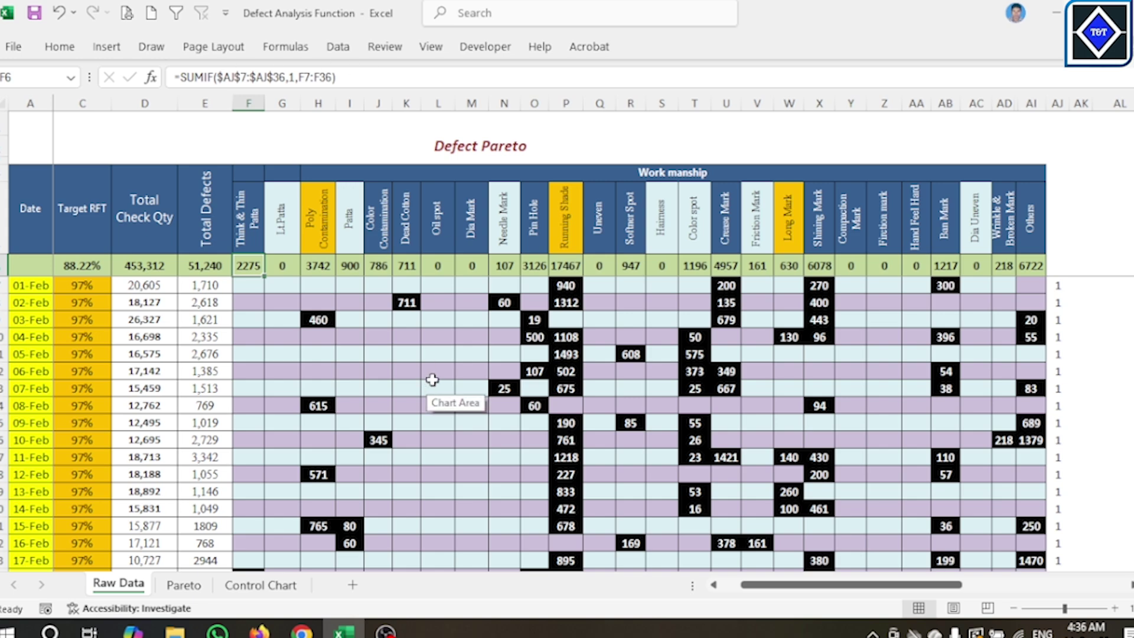
- Enter 50 as a test Dead Cotton count for 05-Feb, and clear that entry again
left_click(411, 358)
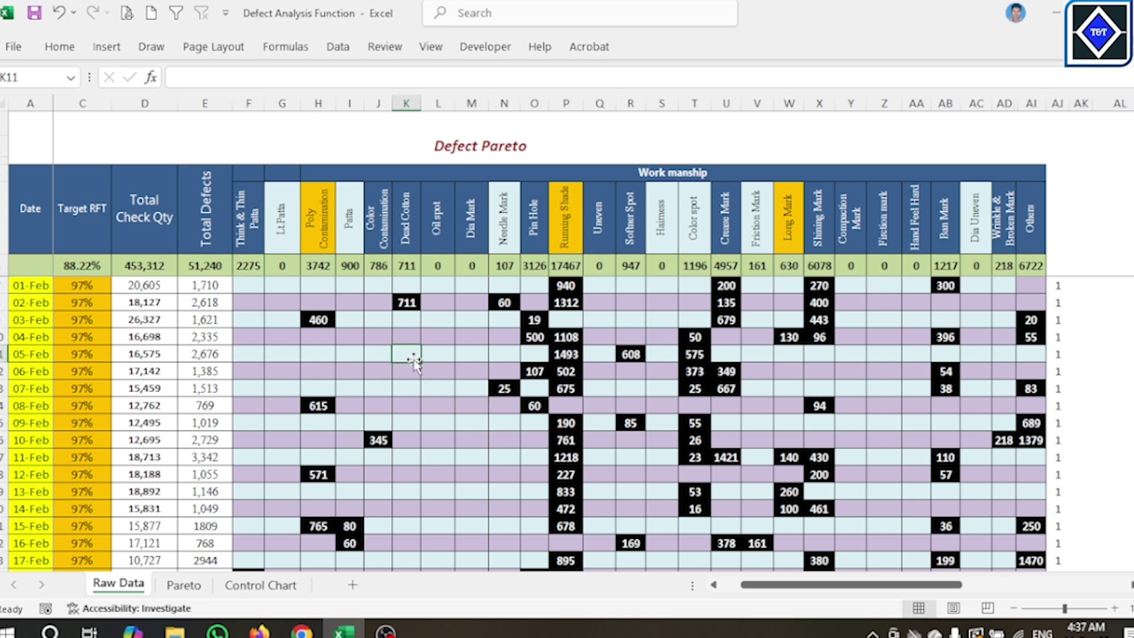
type("50")
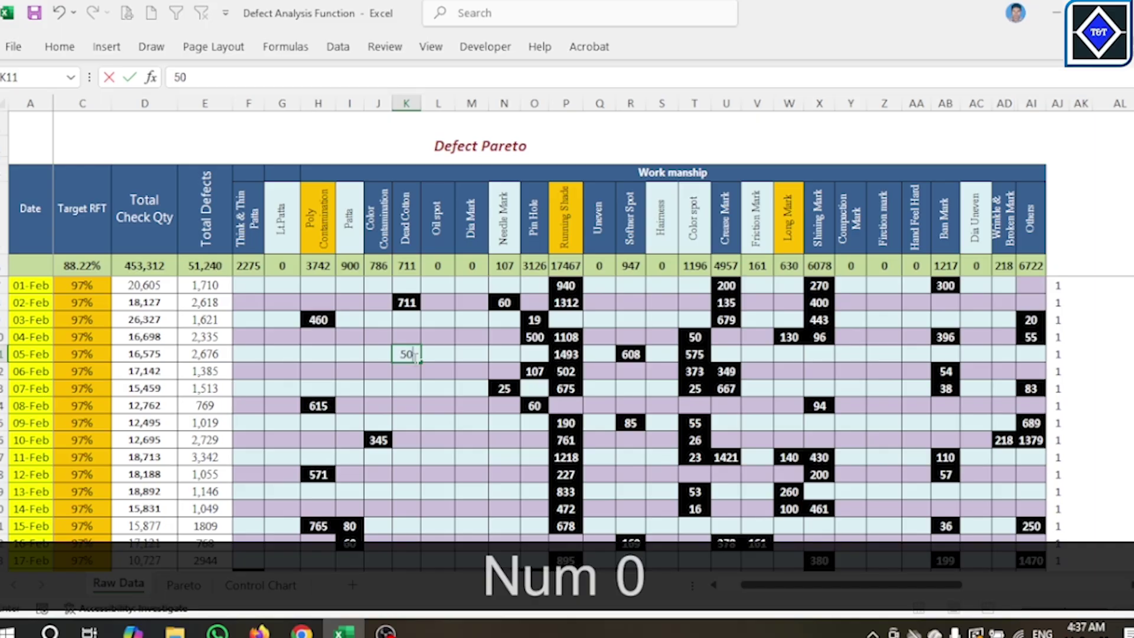
key("Return")
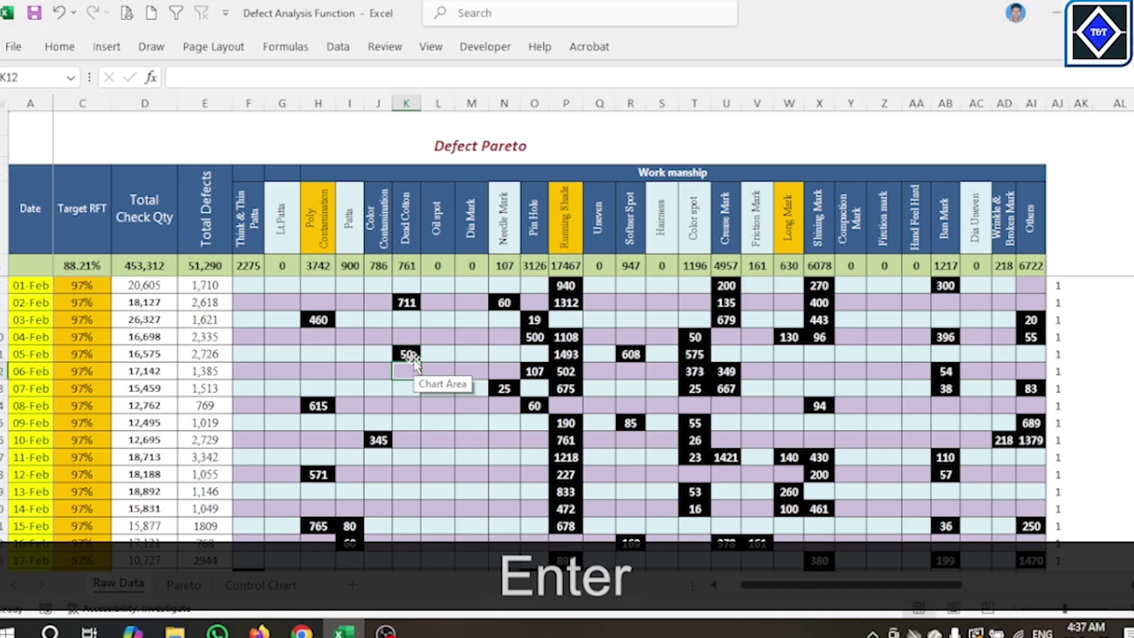
left_click(416, 357)
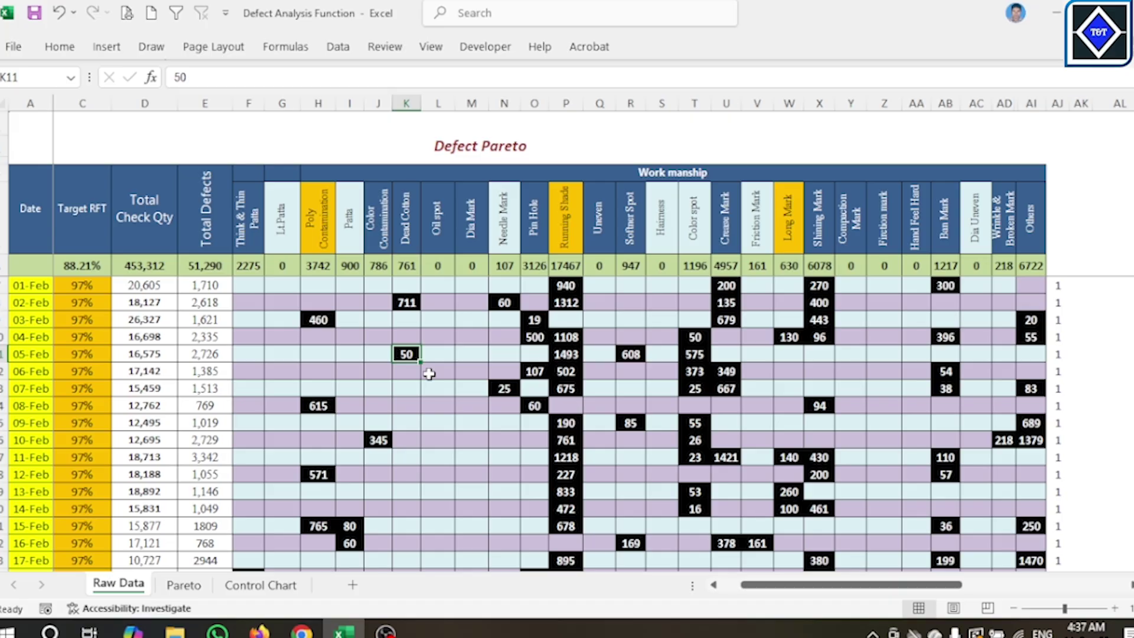
key("Delete")
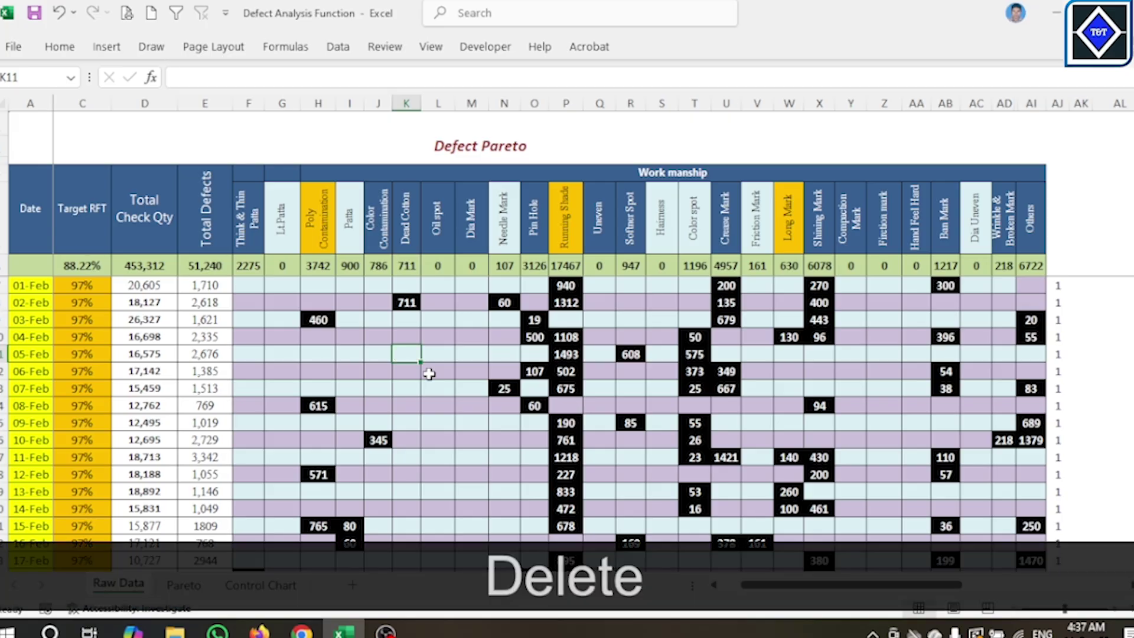
left_click(429, 373)
- Review the Target RFT and Actual RFT columns of the Raw Data table down to the end of the month
left_click(94, 267)
left_click(90, 300)
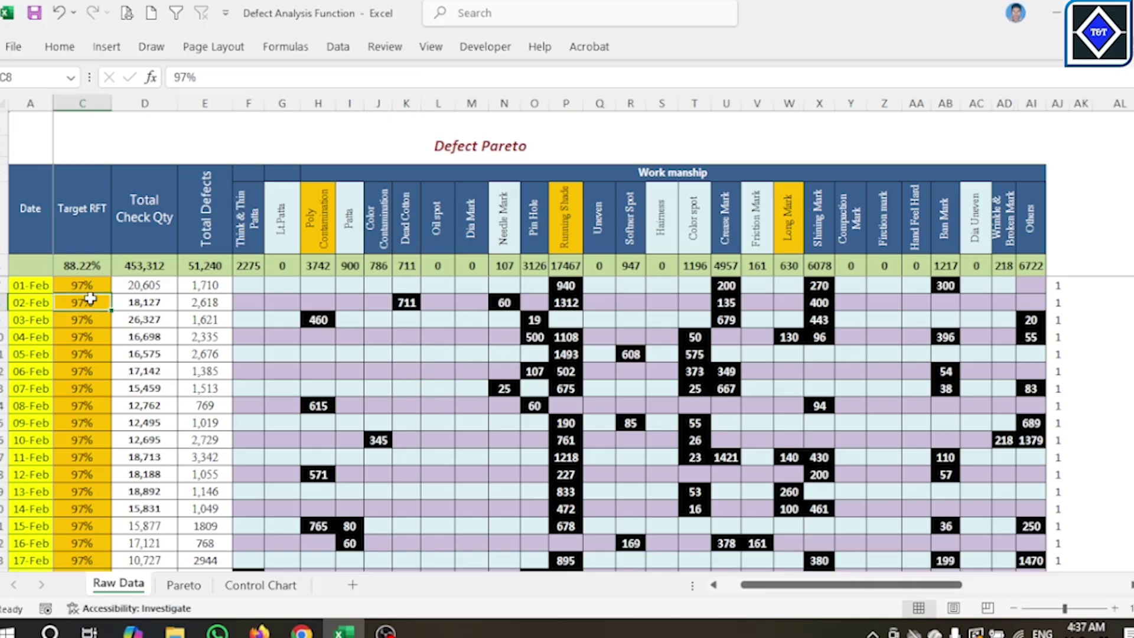
left_click(94, 404)
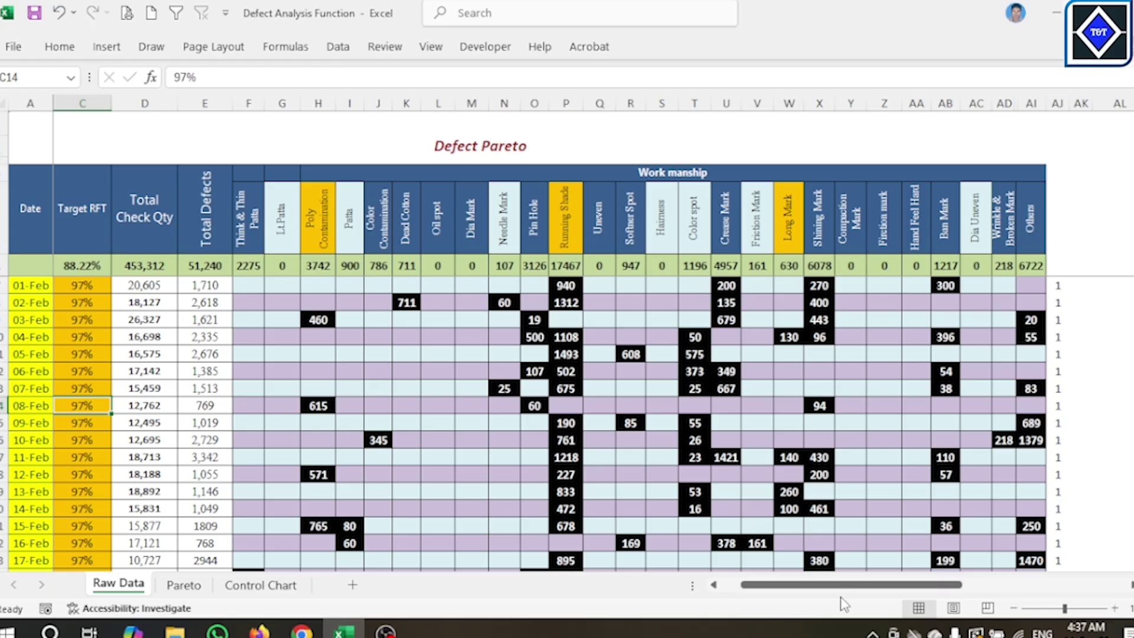
left_click_drag(860, 584, 839, 585)
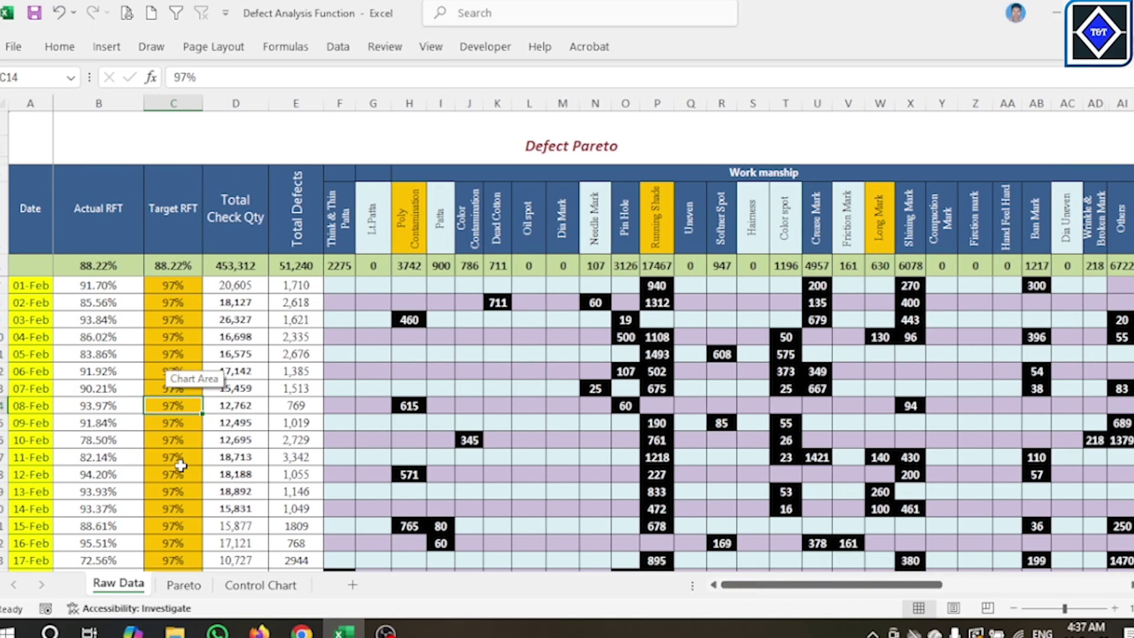
scroll(180, 465, "down", 2)
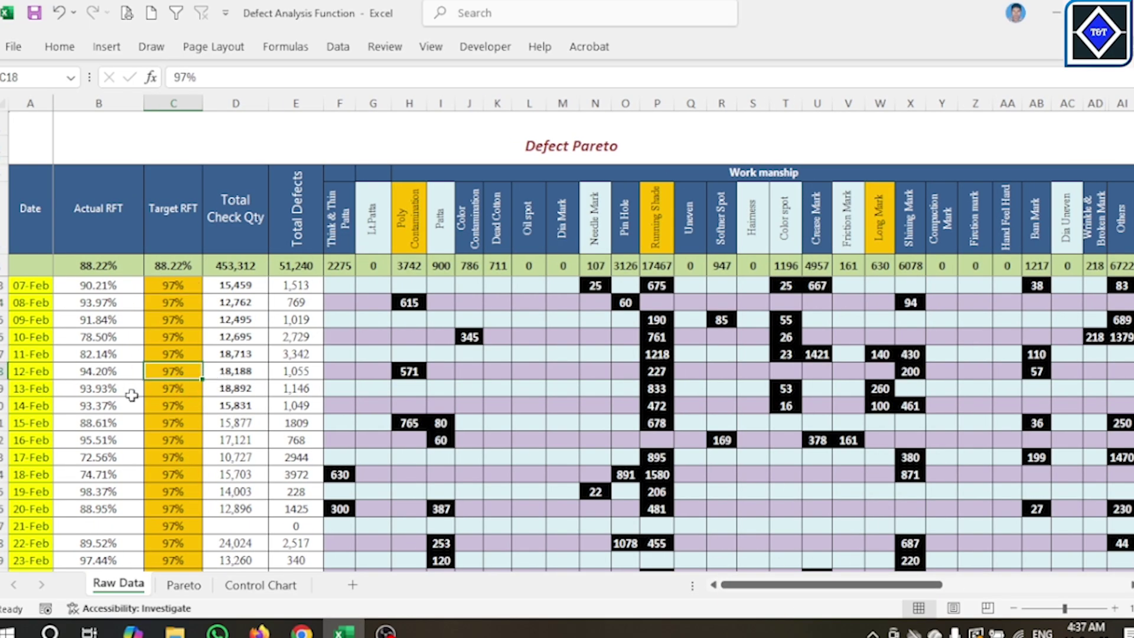
left_click(114, 389)
left_click(195, 386)
scroll(197, 392, "down", 4)
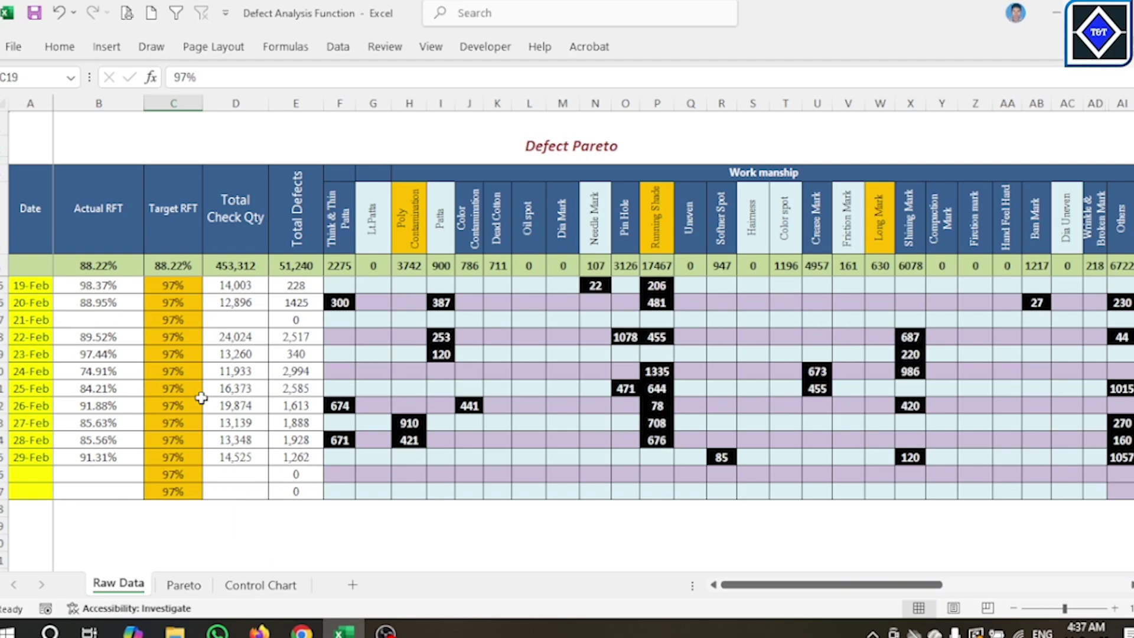
- Compare the Pareto sheet with the Control Chart sheet's weekly defect summary
left_click(186, 586)
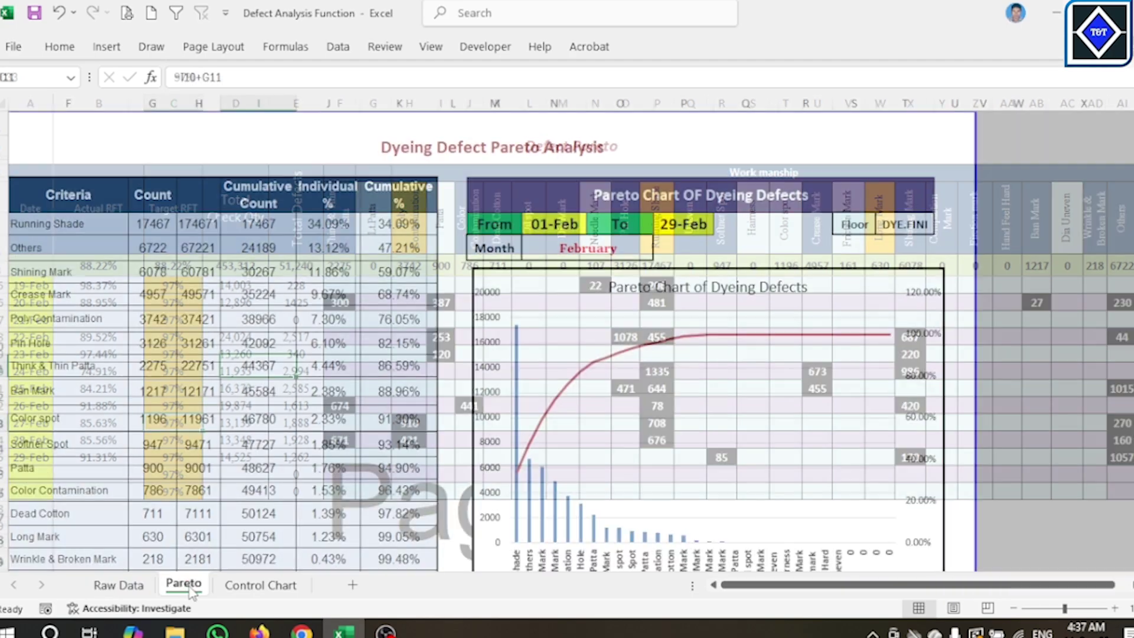
left_click(254, 588)
left_click(343, 385)
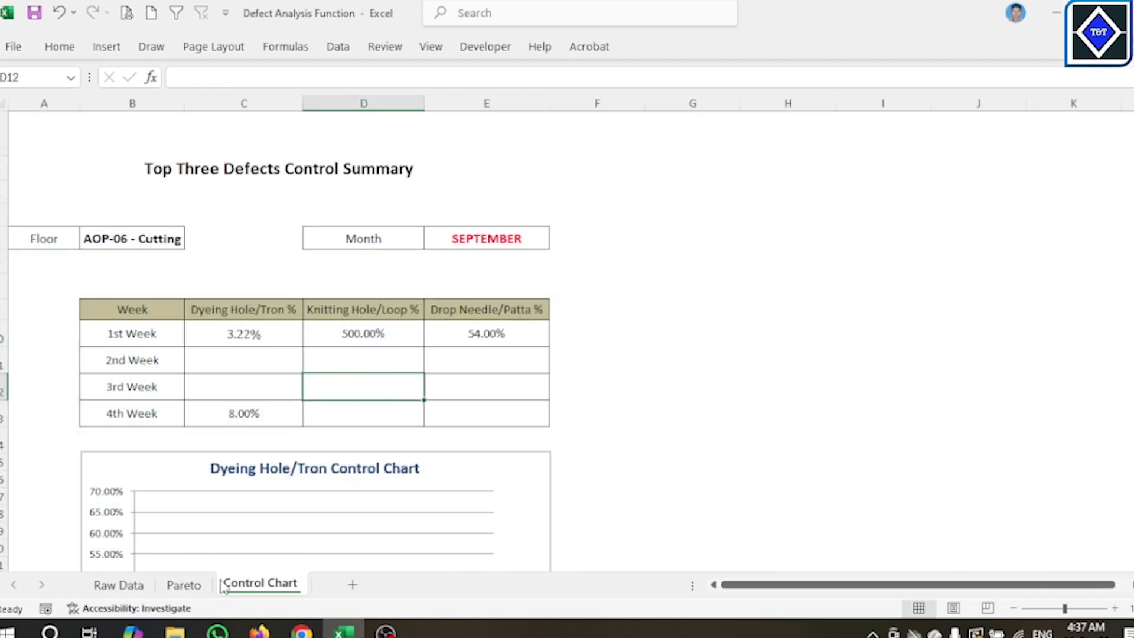
left_click(204, 585)
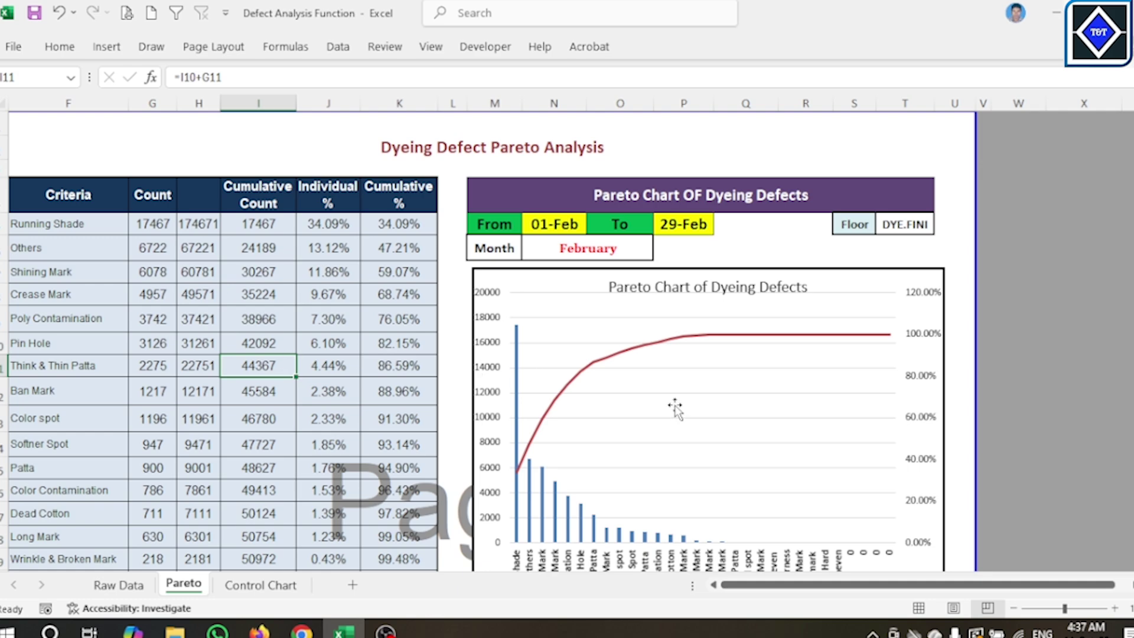
left_click(262, 585)
- Inspect the COUNTIF helper formula for Ban Mark and the Cumulative Count cell for Color spot on the Pareto sheet
left_click(185, 584)
left_click(192, 387)
left_click(725, 586)
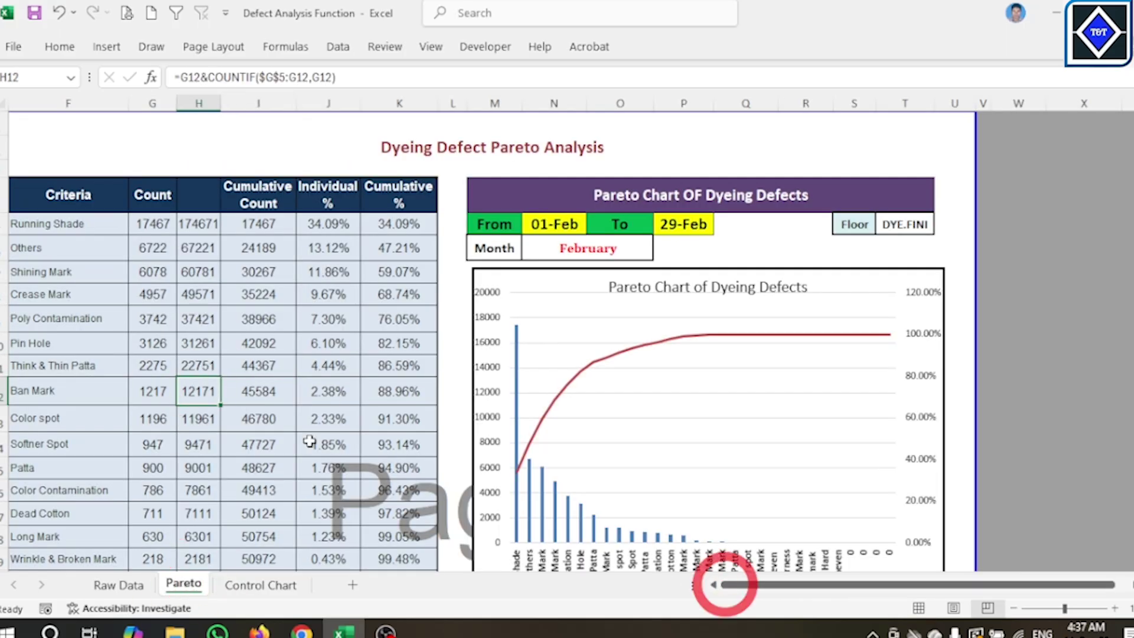
left_click(258, 417)
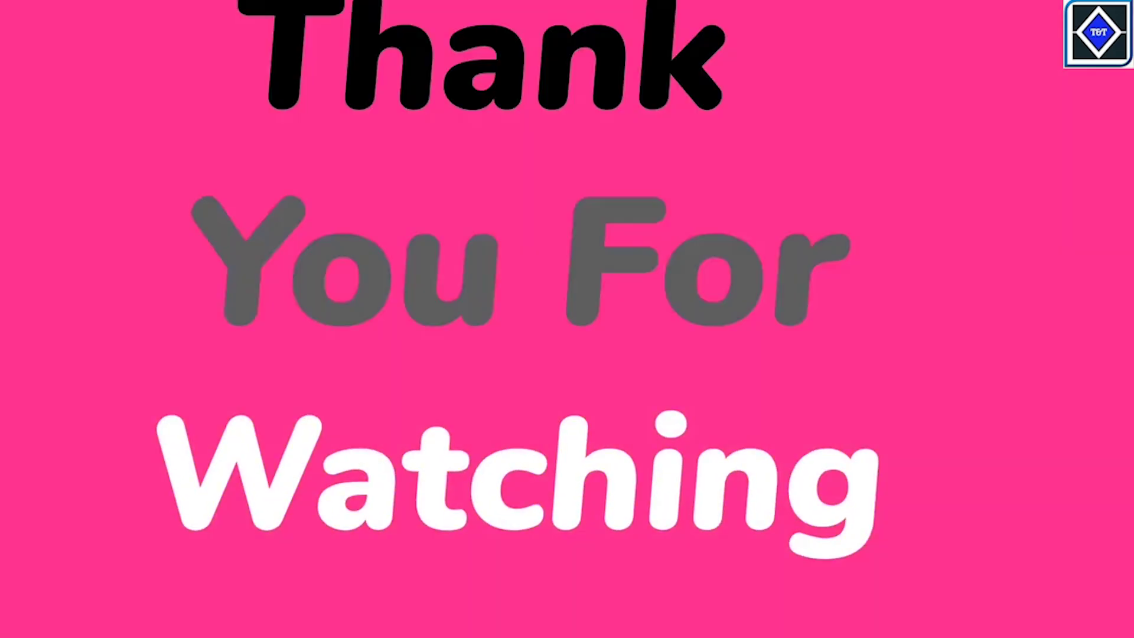